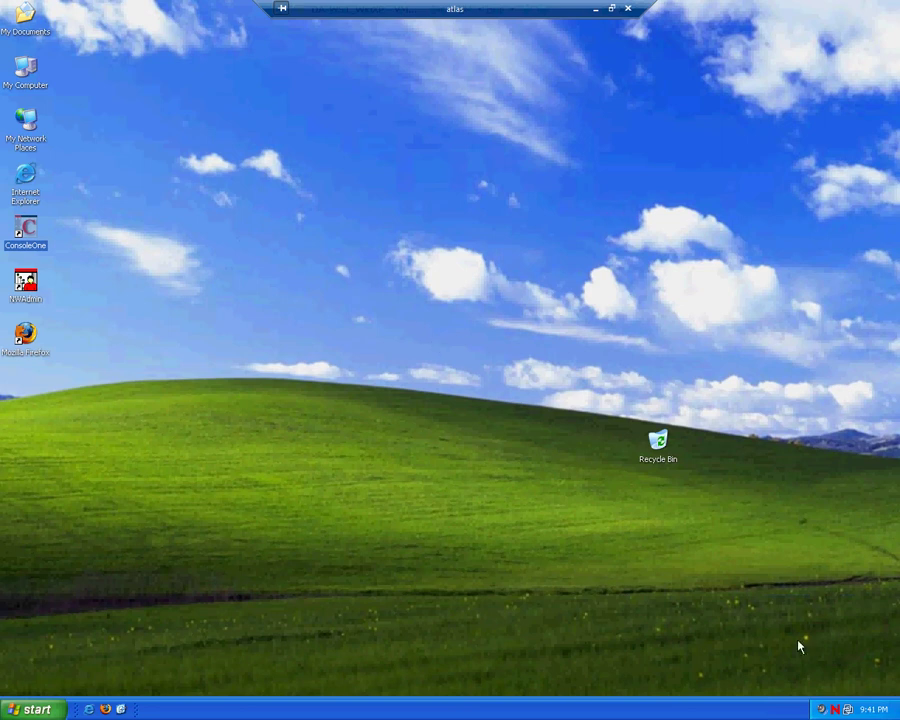
Step: Open Novell Login from the tray icon and choose SLC.DA as the login context
right_click(835, 709)
click(753, 518)
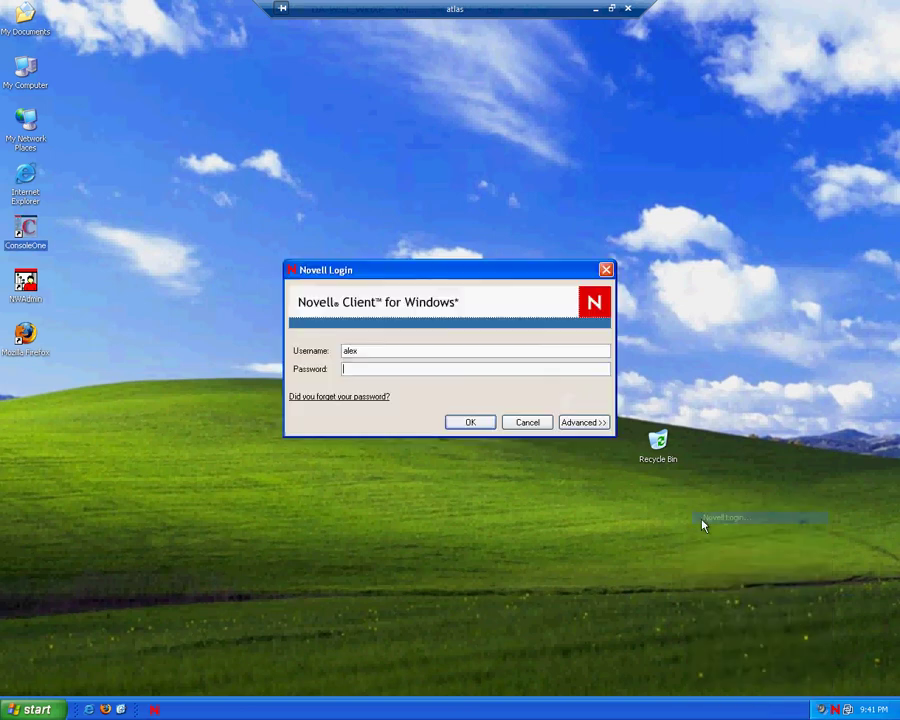
click(599, 421)
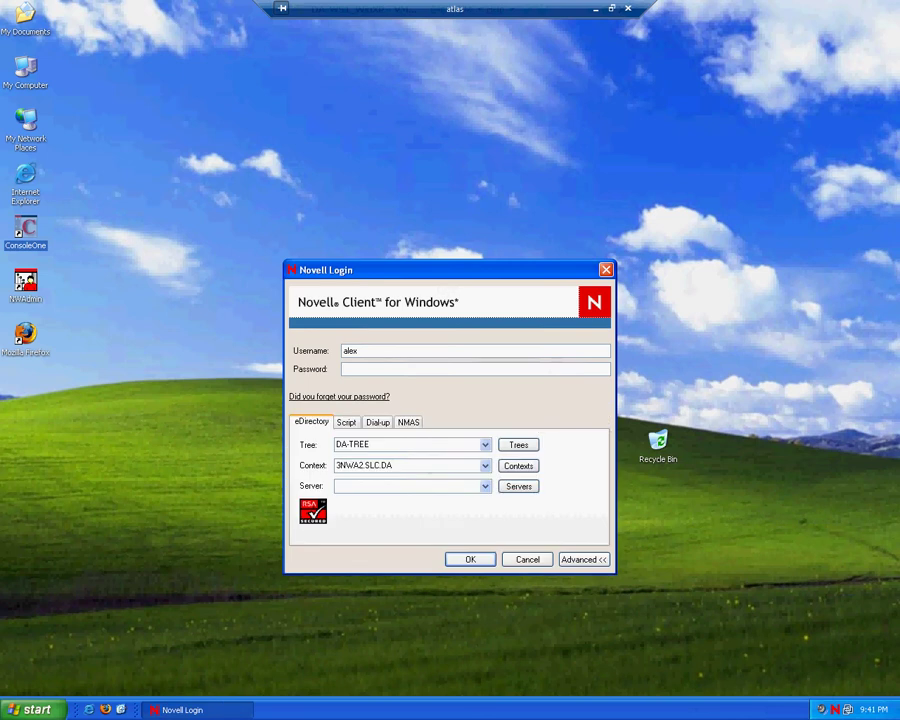
click(484, 465)
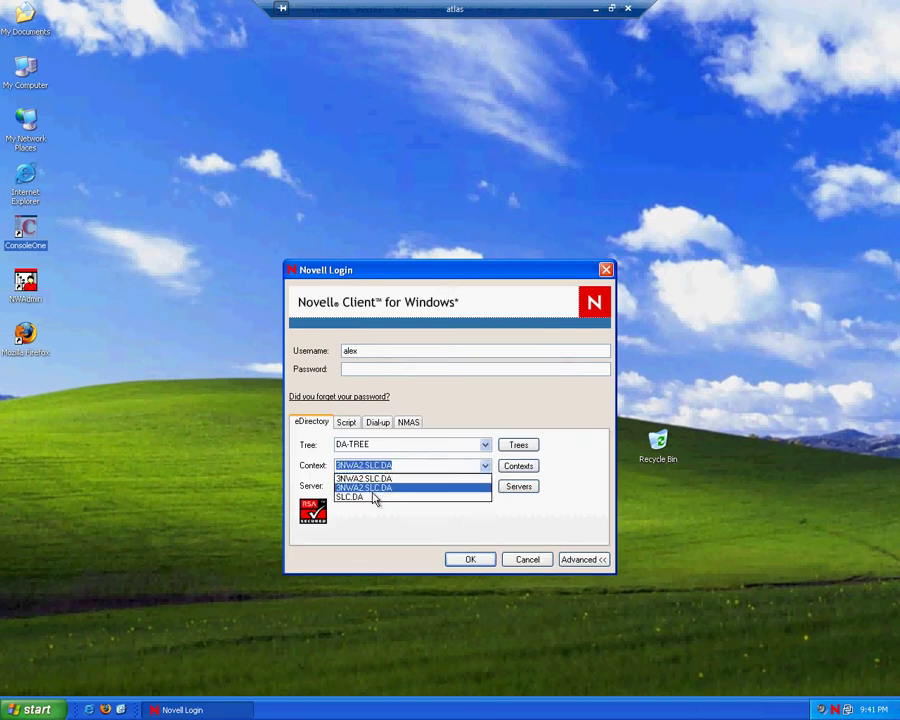
click(374, 495)
Step: Log in to DA-TREE as admin with the account password, confirming the user switch
double_click(381, 353)
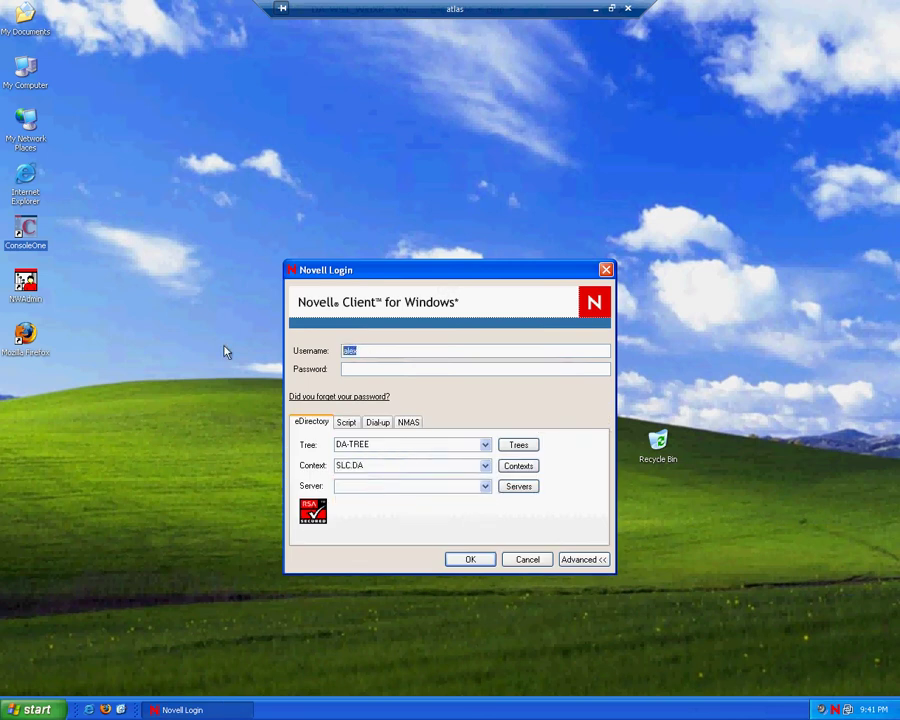
text(admin)
key(Tab)
text(novell)
key(Return)
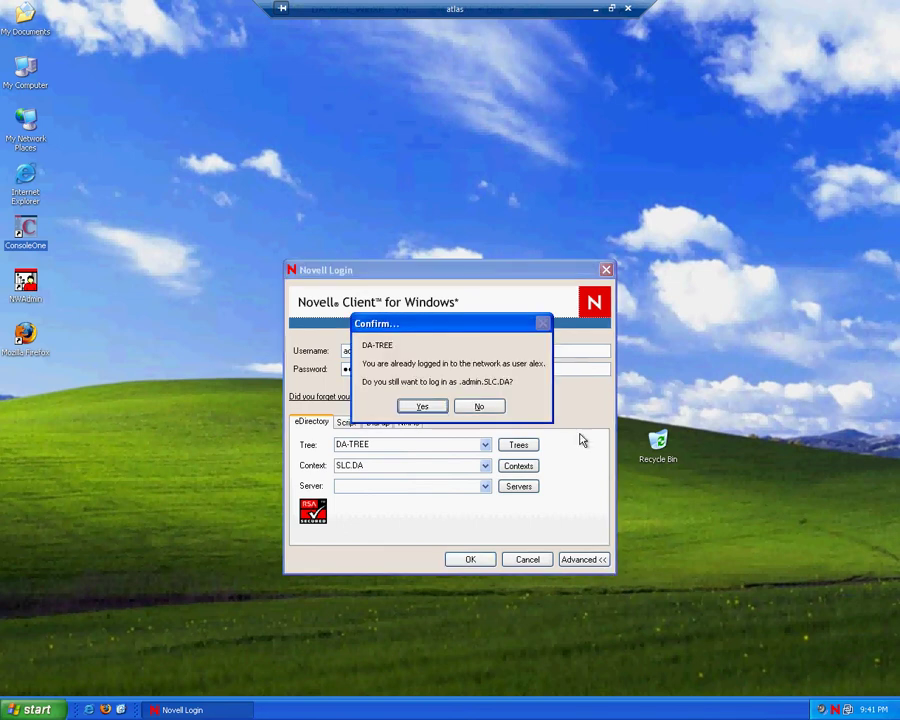
click(438, 408)
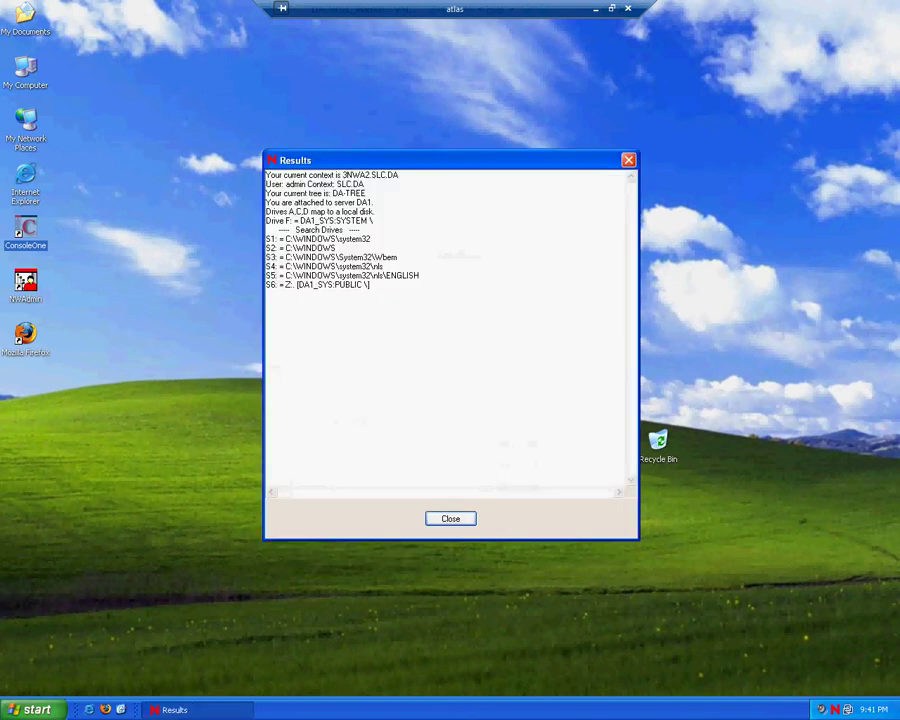
Step: Close the login results, launch ConsoleOne, and expand DA-TREE, DA and SLC to list 3NWA2's contents
click(468, 521)
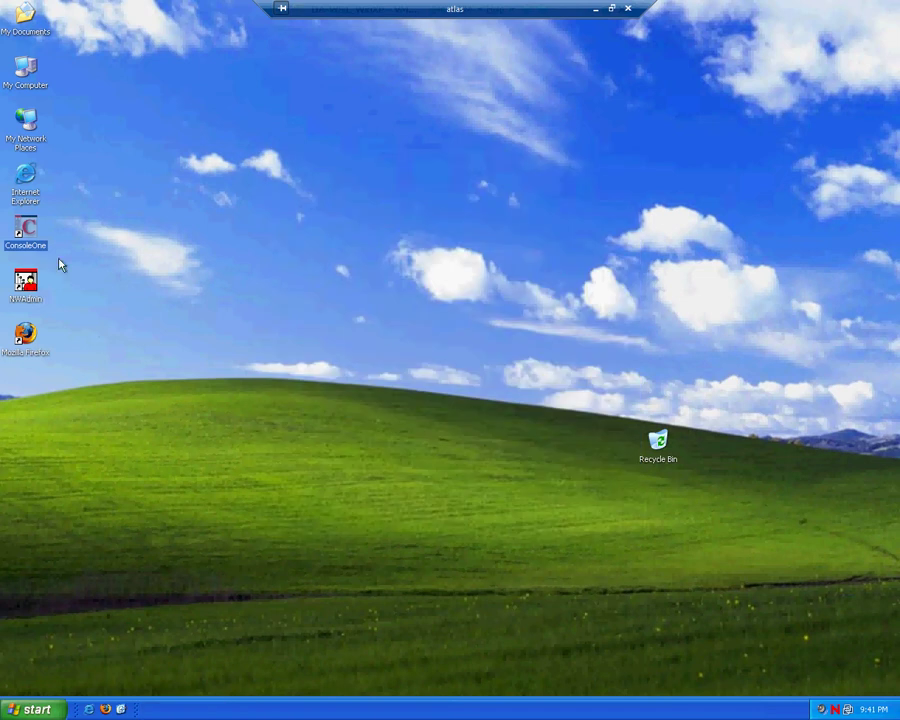
double_click(26, 232)
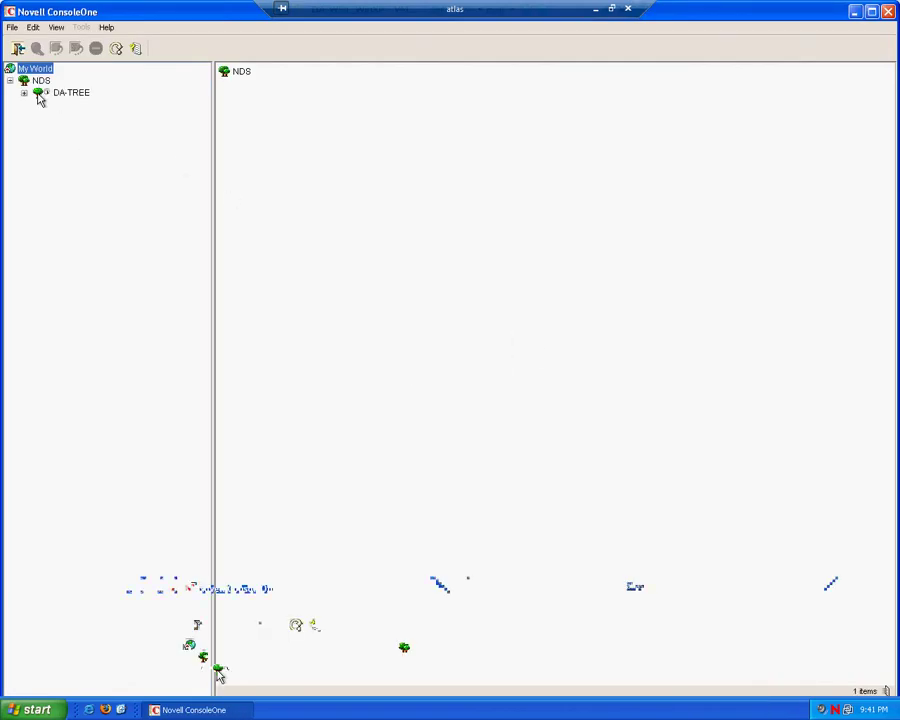
click(24, 93)
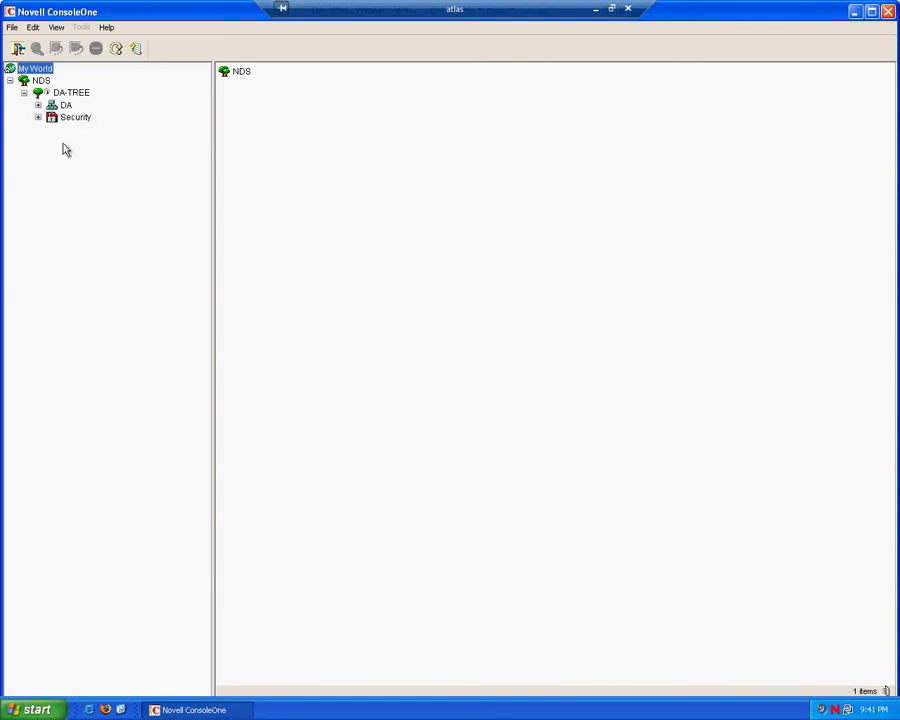
click(38, 105)
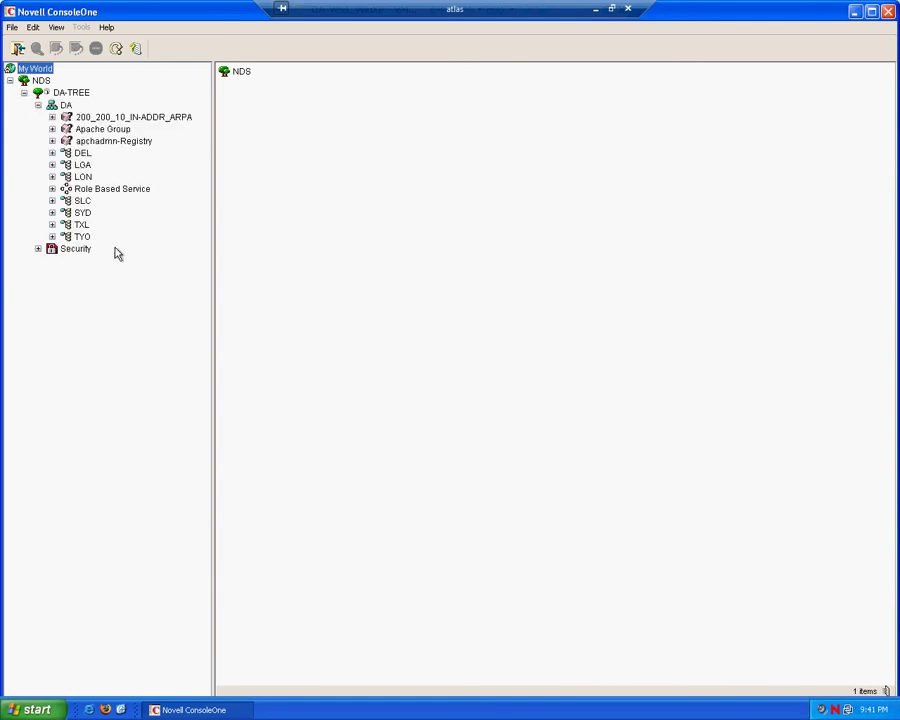
click(82, 200)
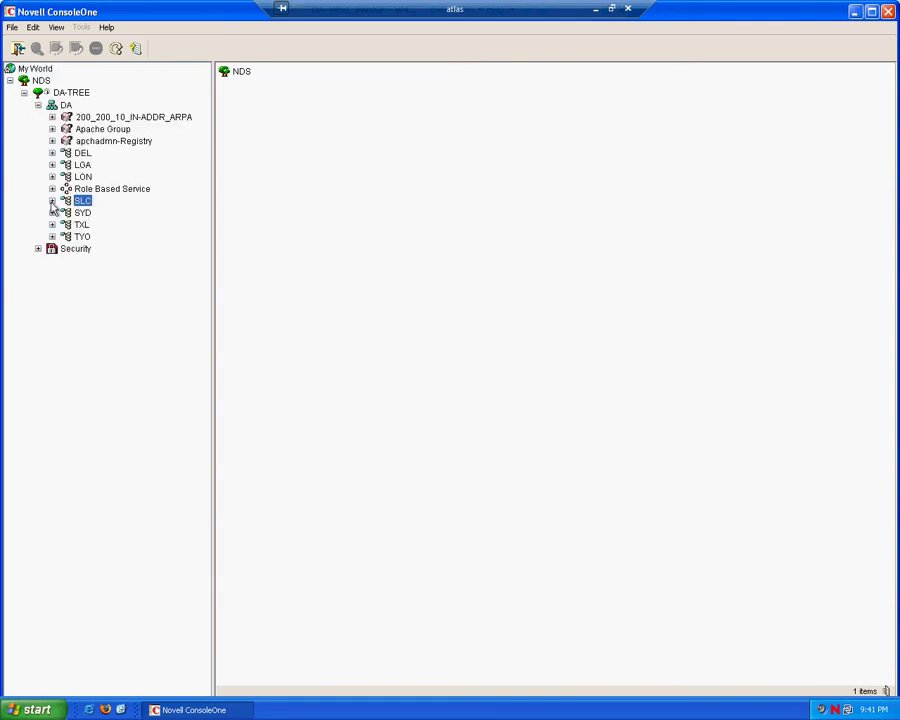
click(53, 201)
click(104, 214)
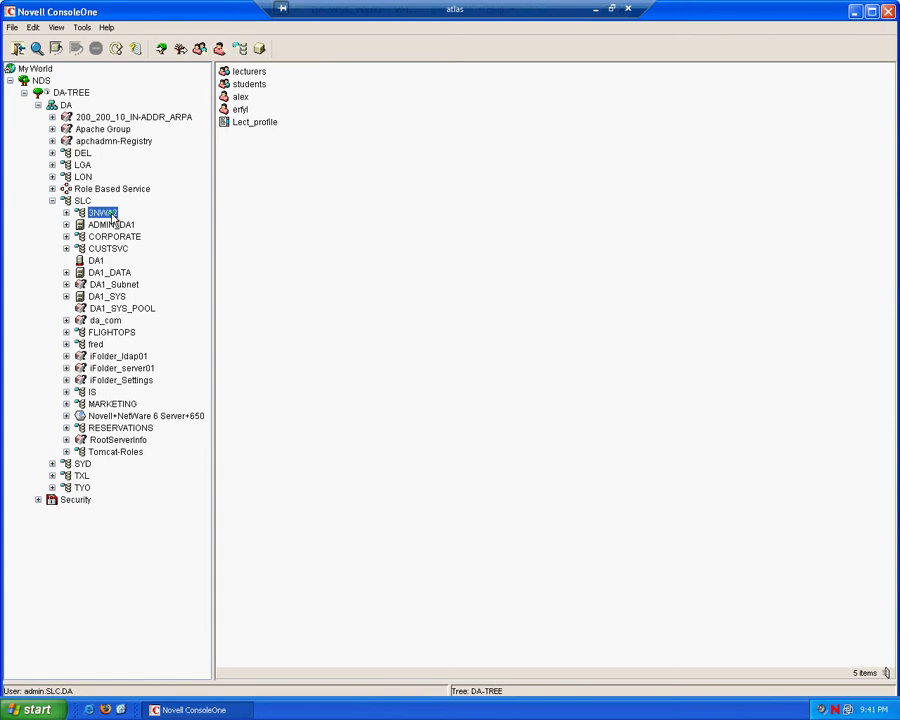
Step: Open the Login Script tab in 3NWA2's Properties and type MAP L:= on line 3
right_click(114, 219)
click(194, 343)
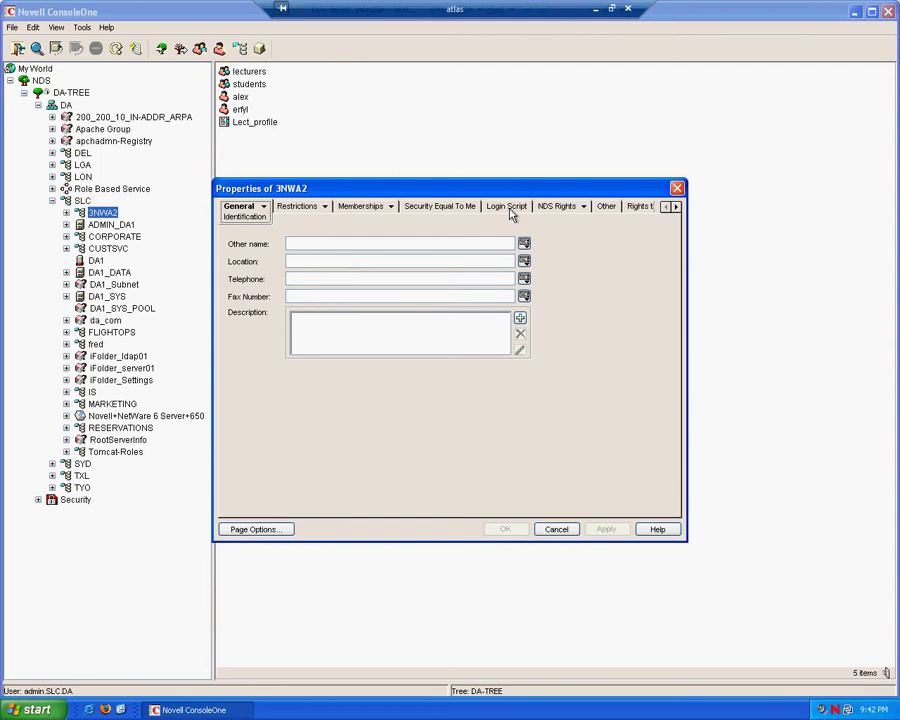
click(507, 207)
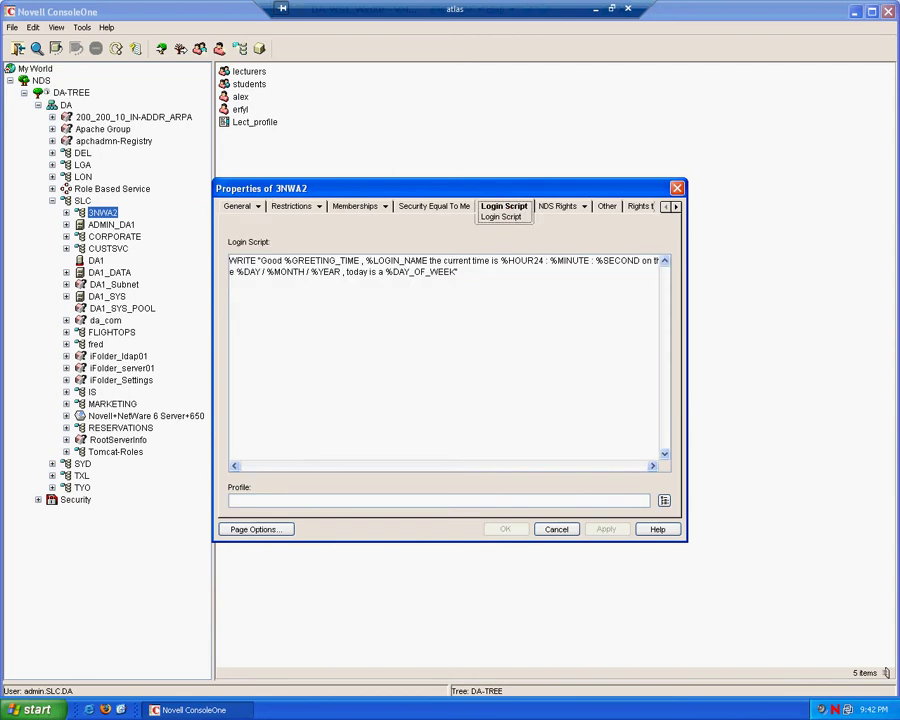
click(430, 310)
text(MAP)
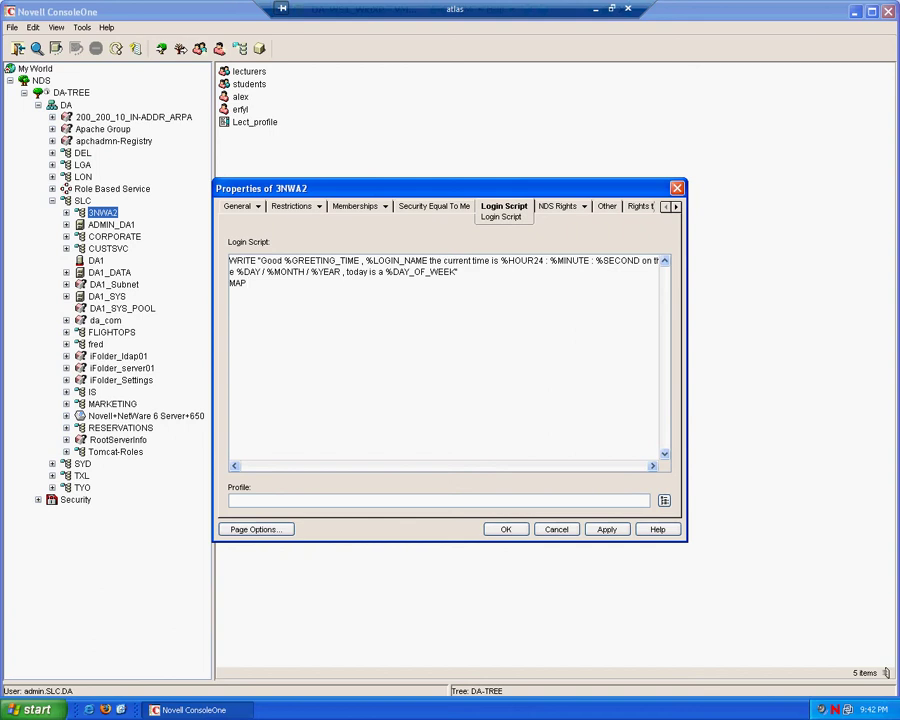
text(L:=)
click(597, 11)
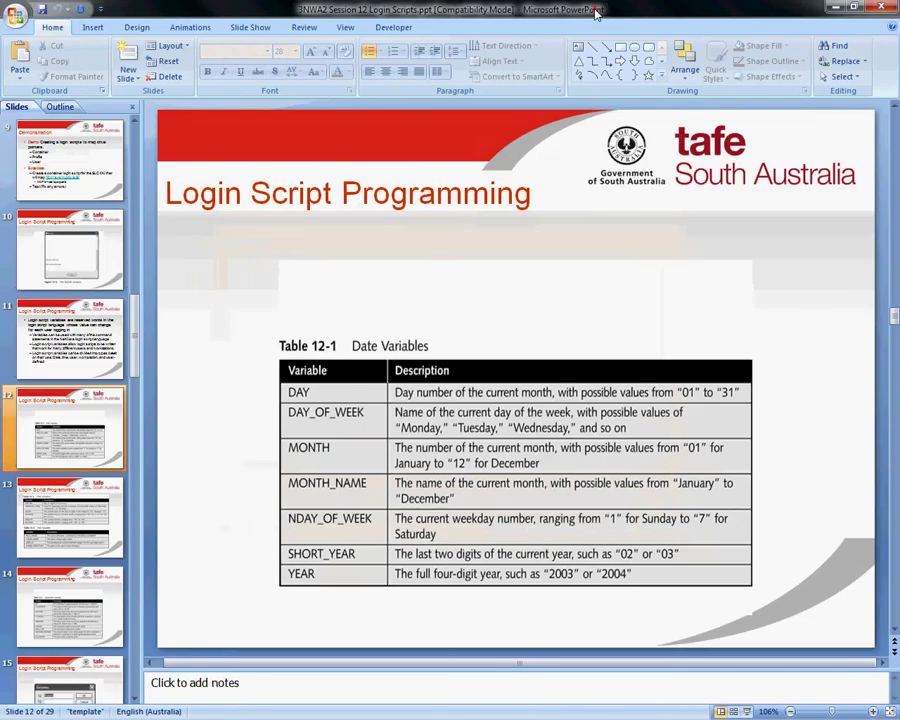
scroll(85, 240, up, 2)
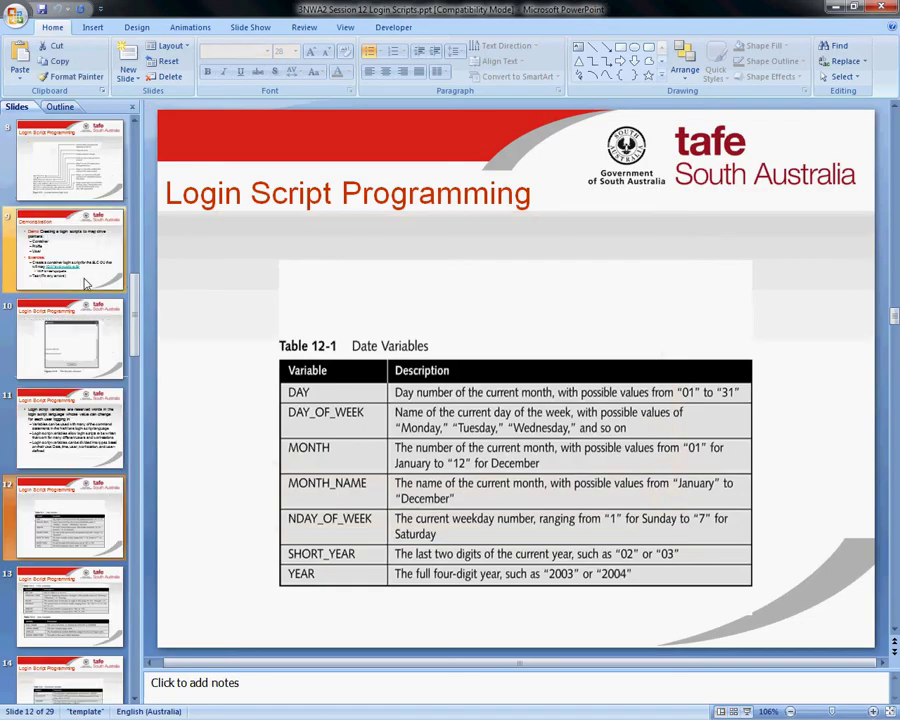
click(80, 180)
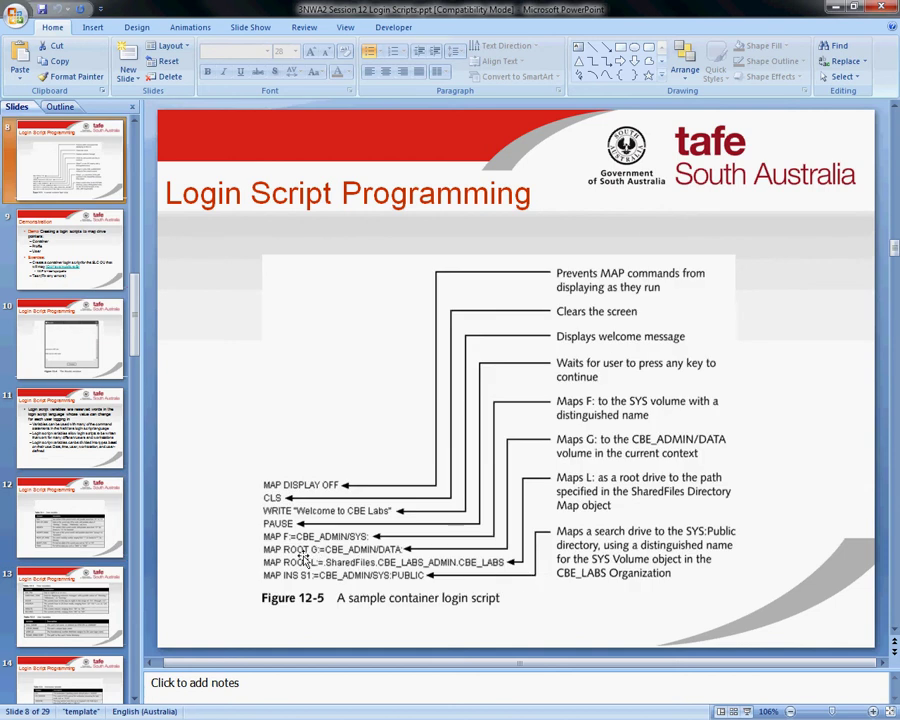
click(72, 275)
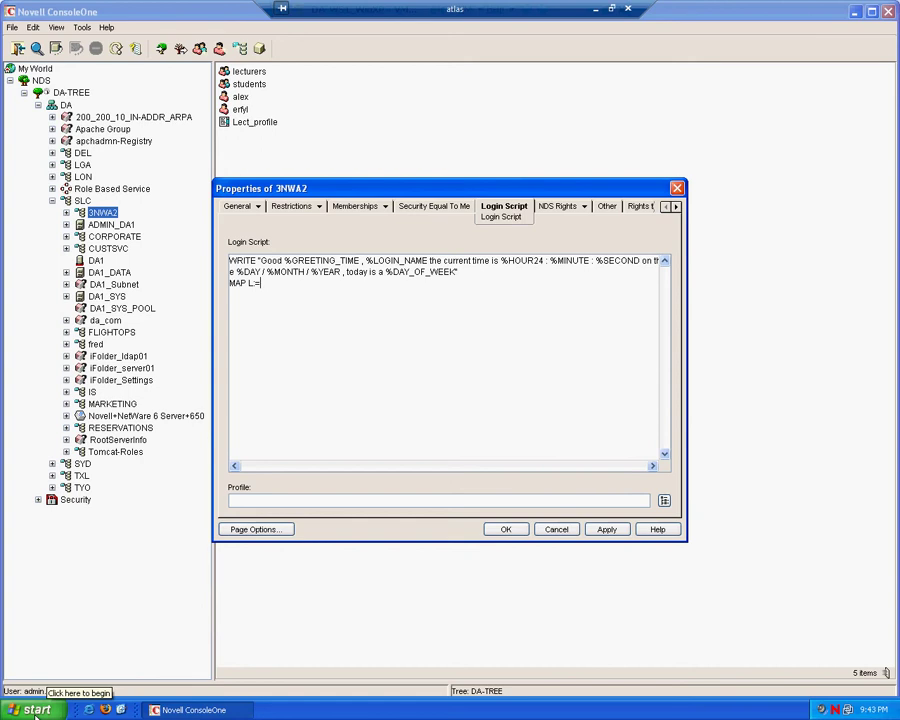
Step: Browse to \\da1\DATA\student_files through Run and select its address-bar path
click(35, 713)
click(52, 659)
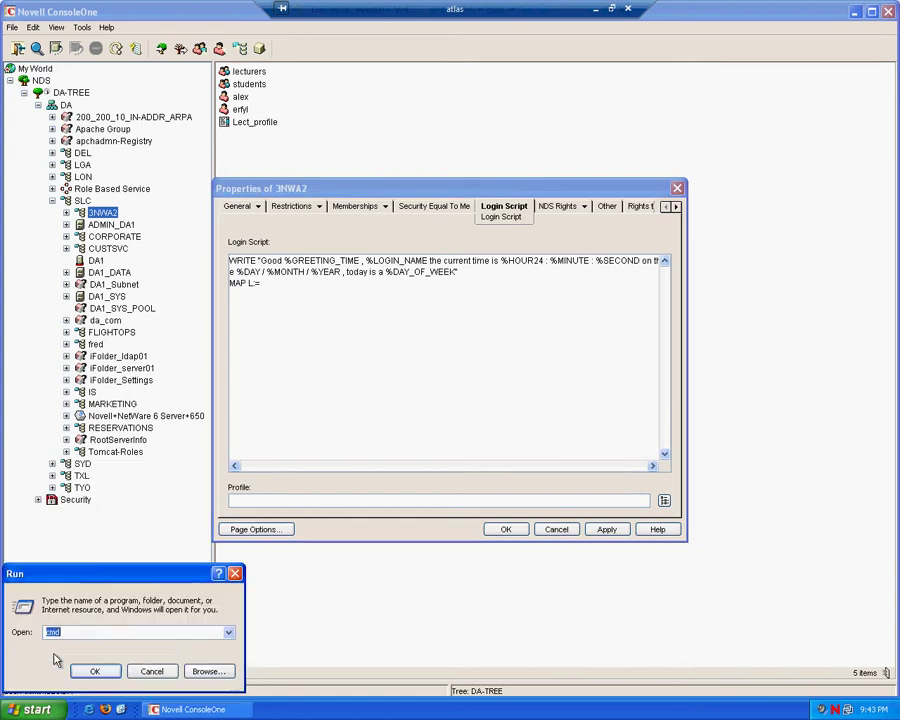
text(\\)
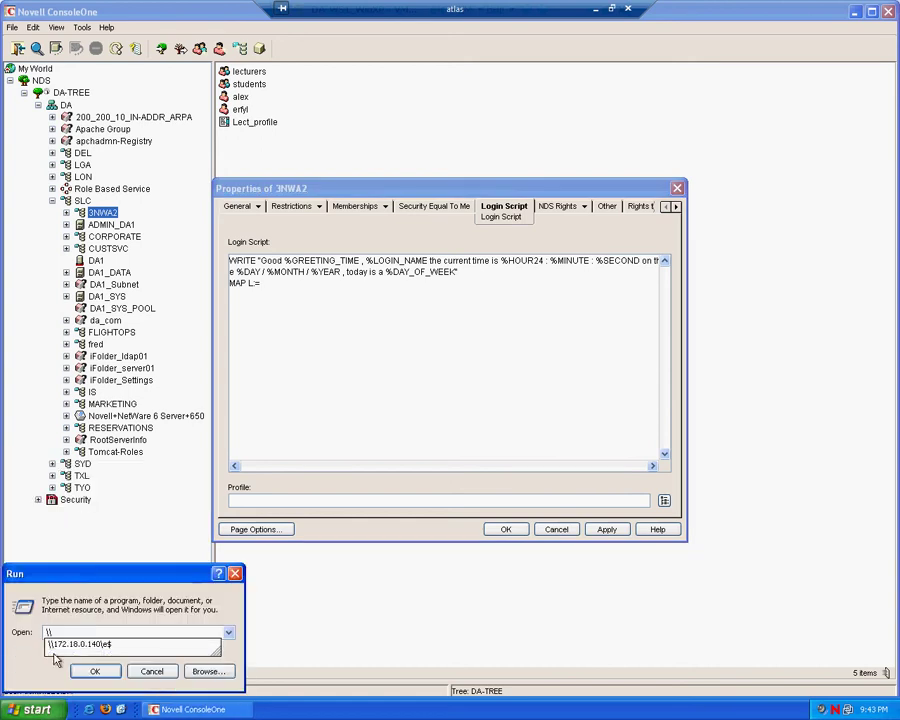
text(da1)
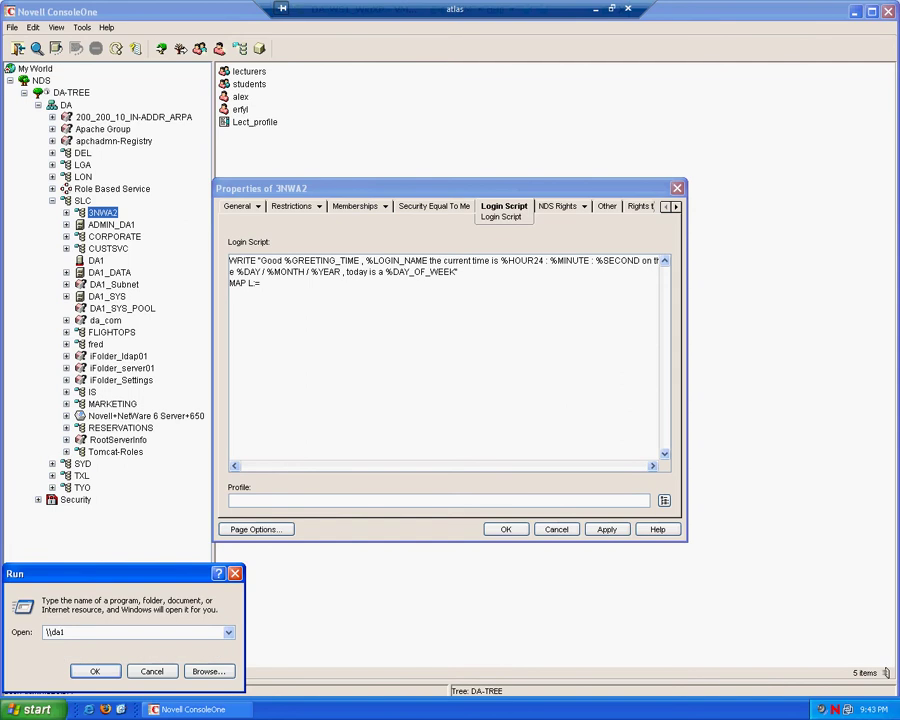
key(Return)
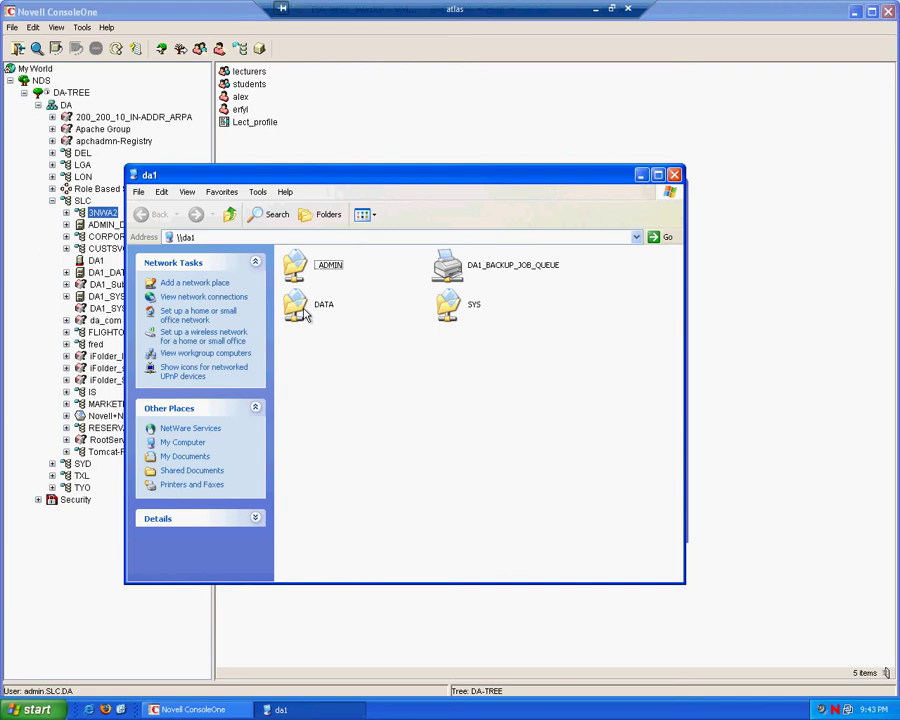
double_click(305, 313)
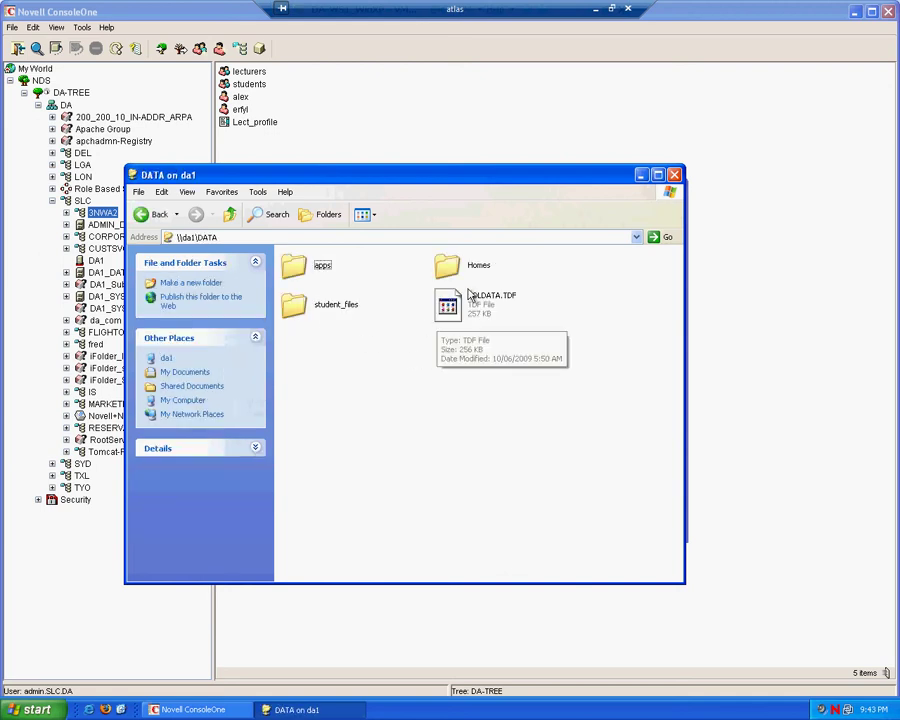
double_click(336, 305)
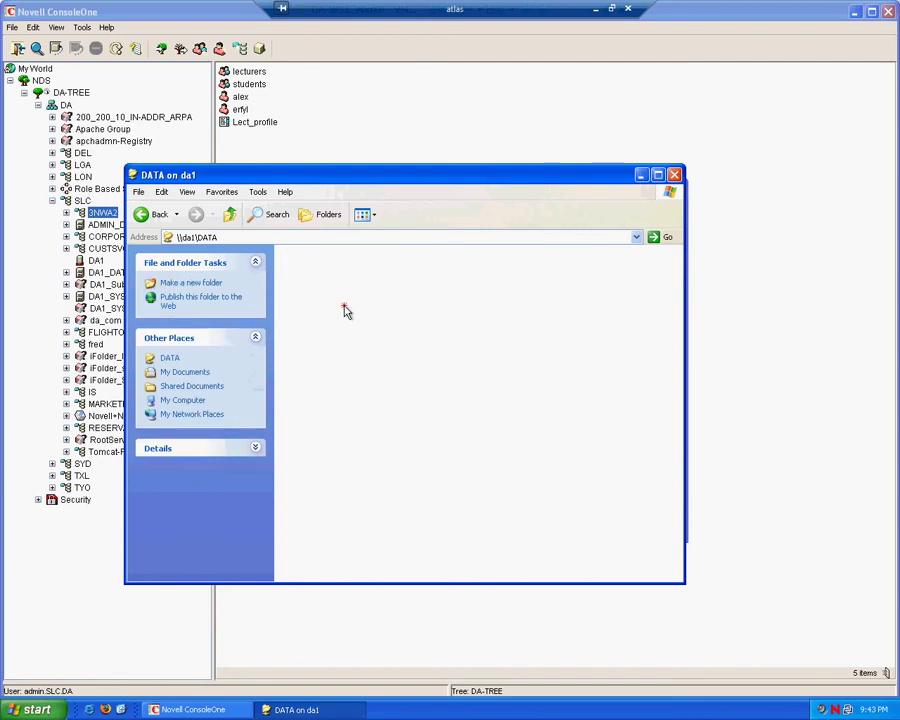
click(305, 237)
key(ctrl+c)
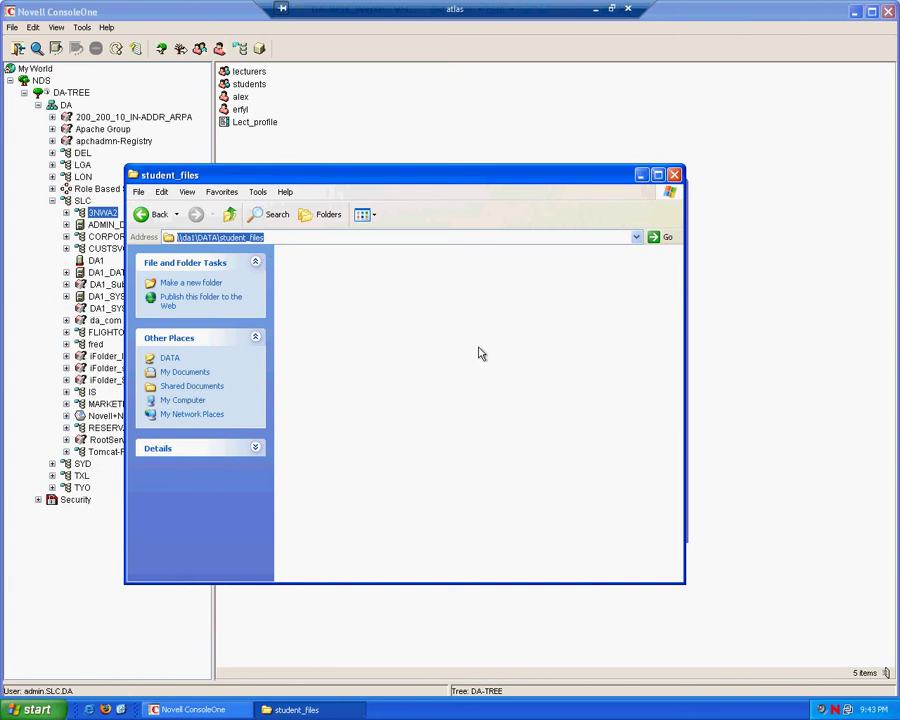
Step: Paste the student_files path after MAP L:= and add the line MAP H:=%HOME_DIRECTORY
click(641, 176)
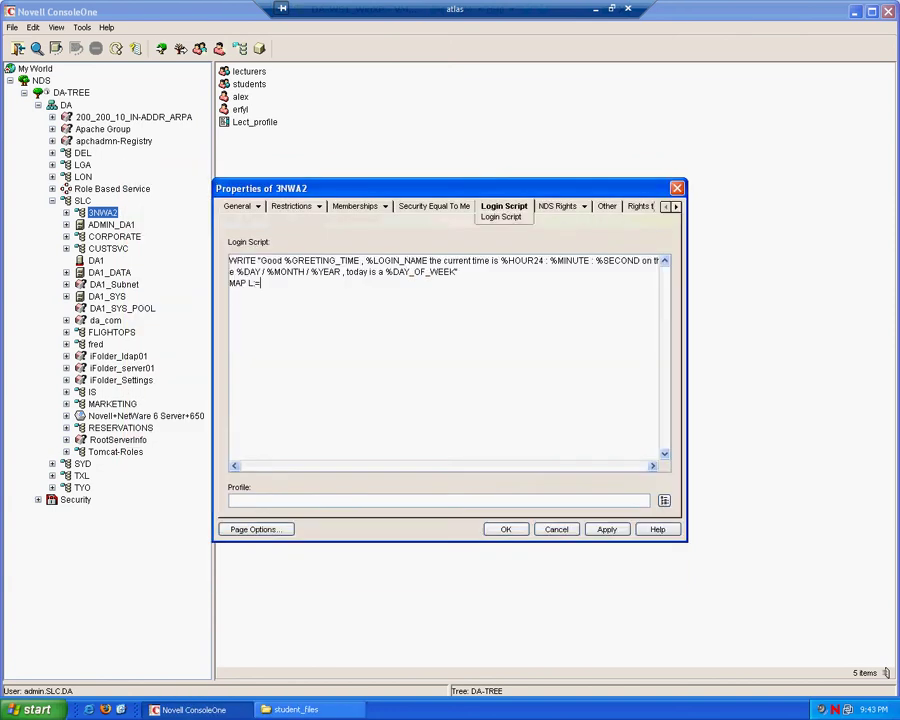
key(ctrl+v)
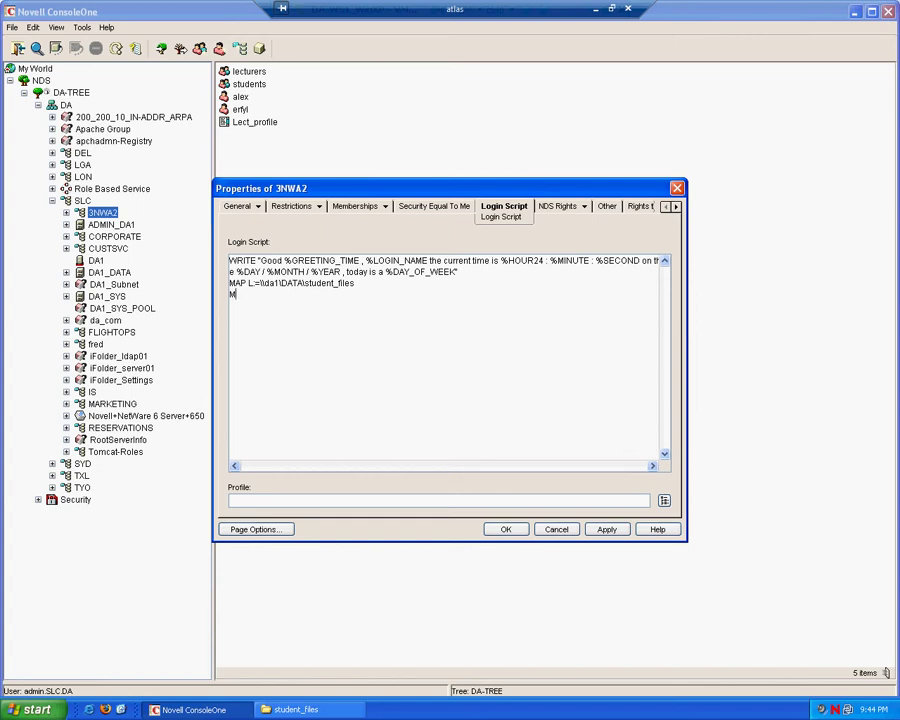
text(MAP H:=)
text(%HOME_DIRECTORY)
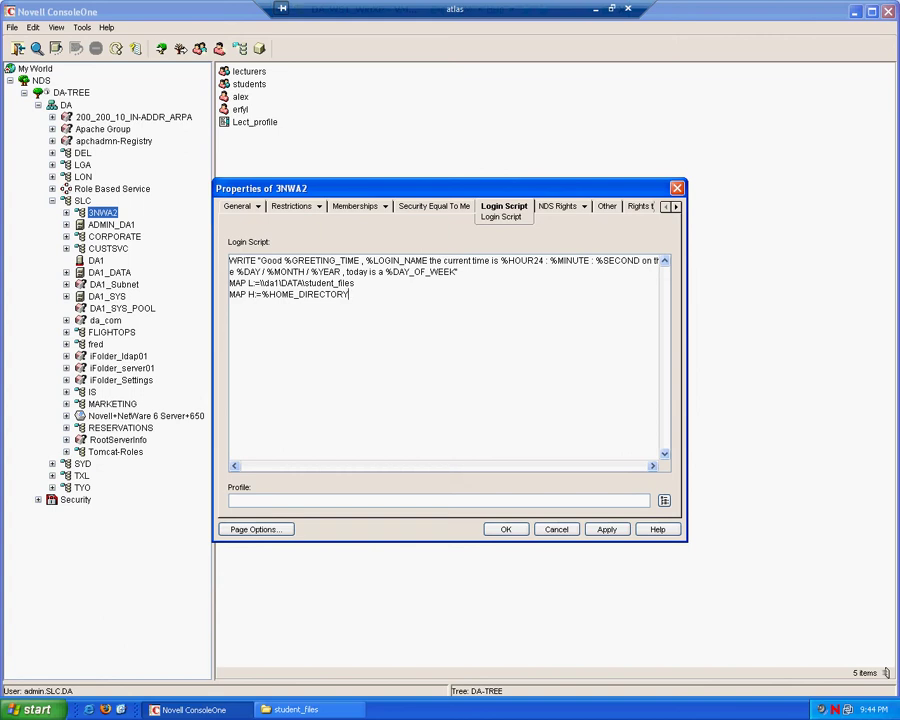
key(Return)
Step: Type MAP INS S16:= on the new line below the H: mapping
text(MAP INS S1)
text(6:)
text(=)
Step: Open \\da1\DATA\apps through Run, copy its address-bar path, and close the window
click(40, 710)
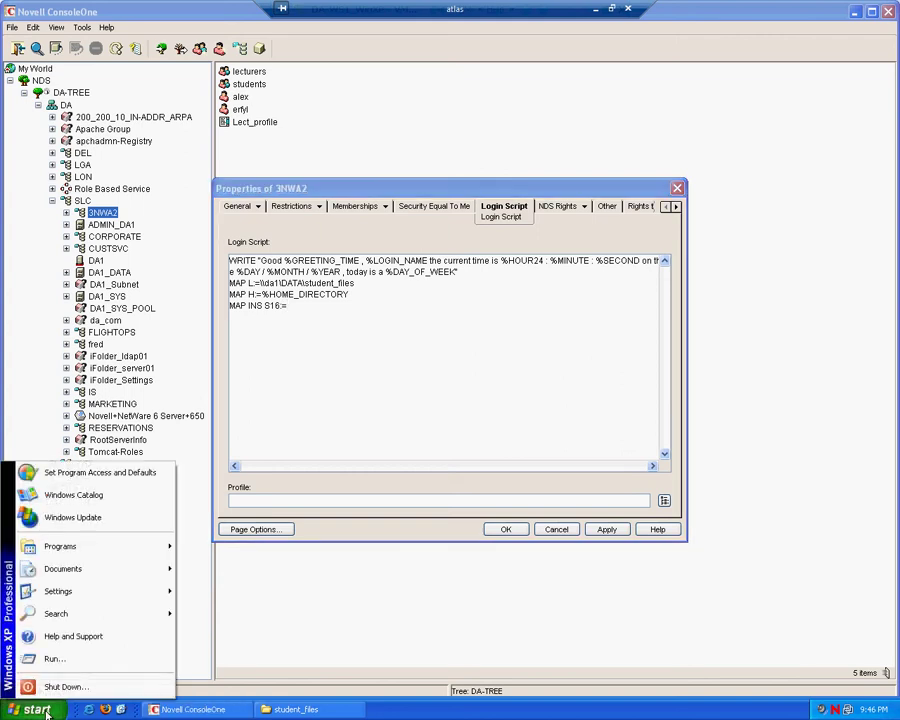
click(80, 662)
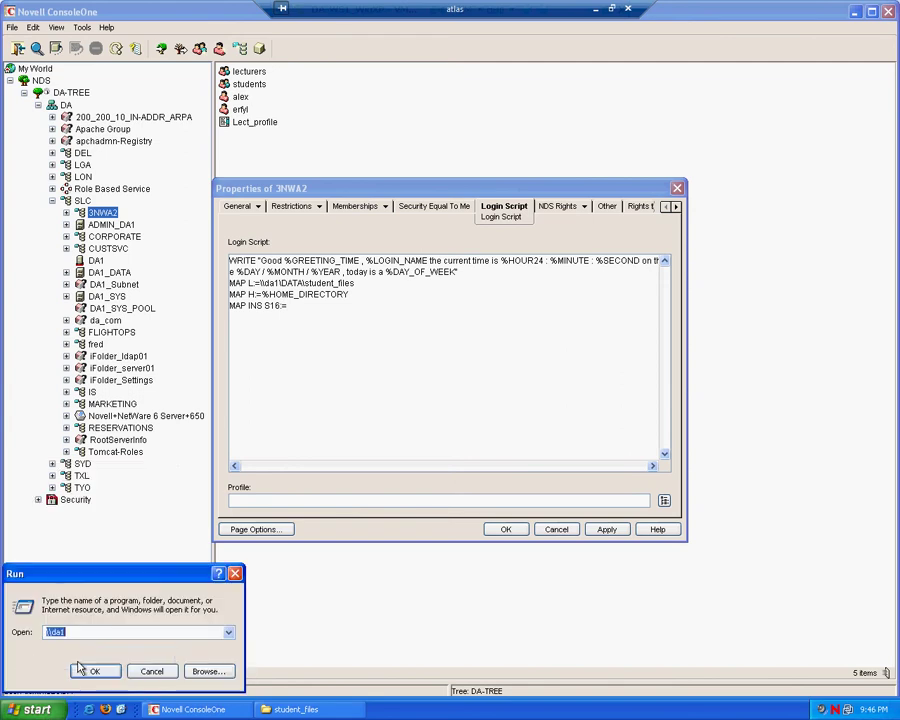
text(\da1)
click(80, 668)
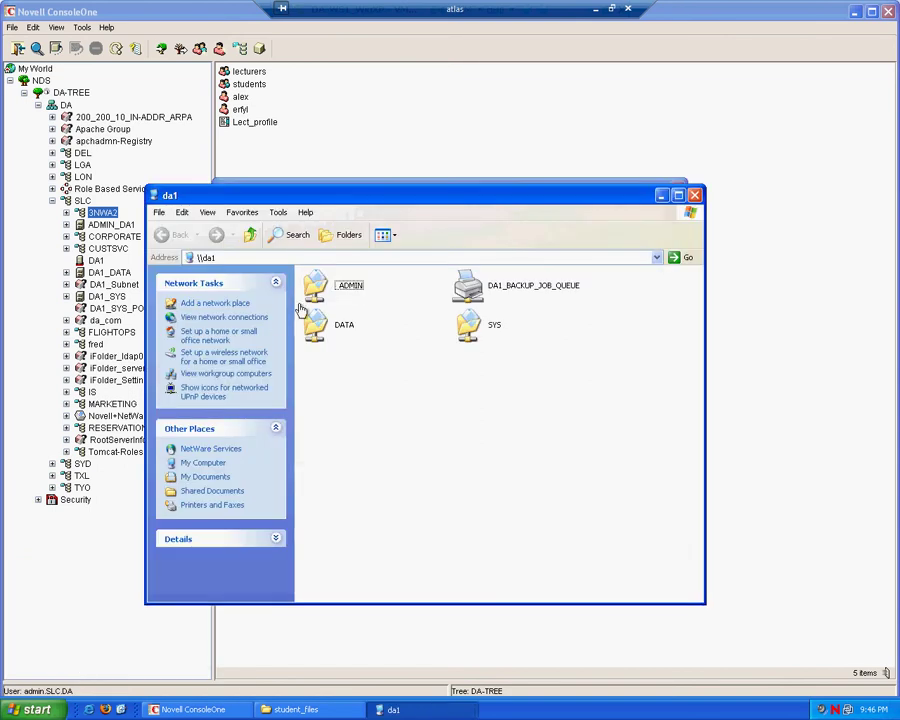
click(333, 338)
double_click(333, 338)
click(343, 289)
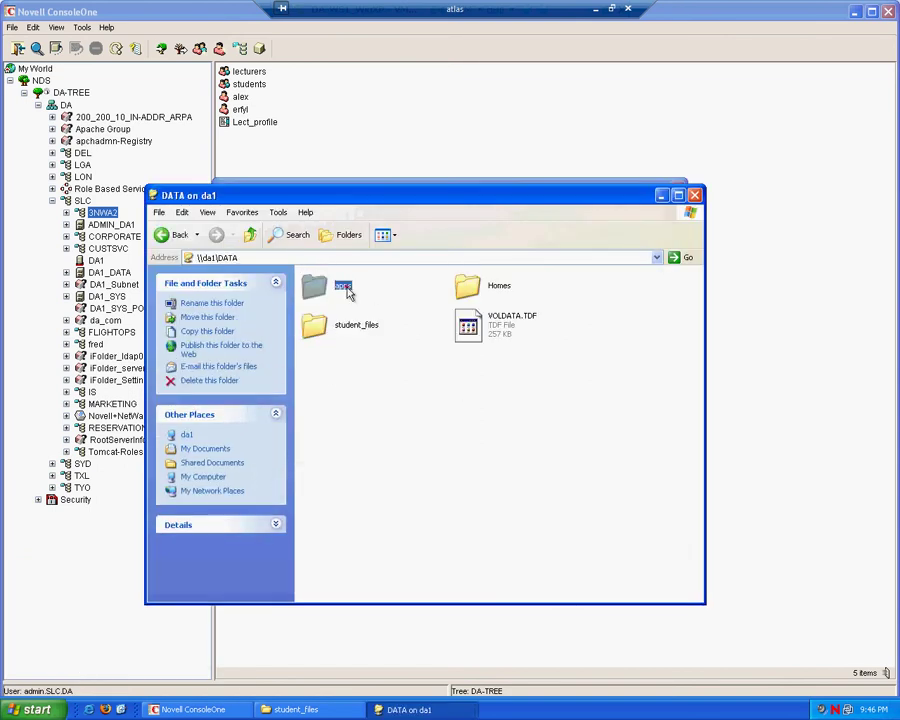
double_click(320, 282)
click(293, 257)
key(ctrl+c)
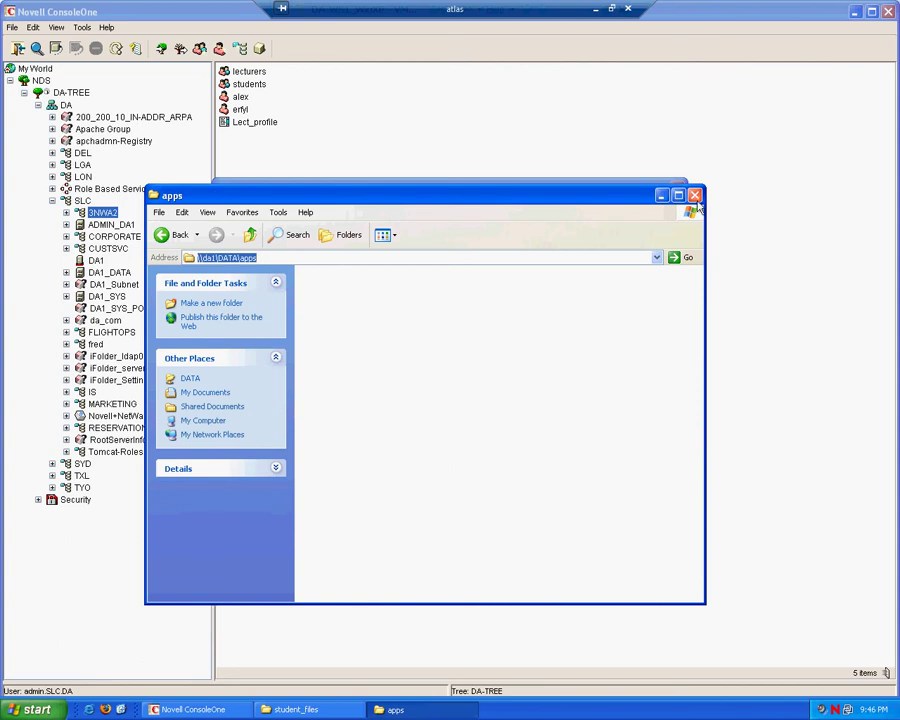
click(694, 195)
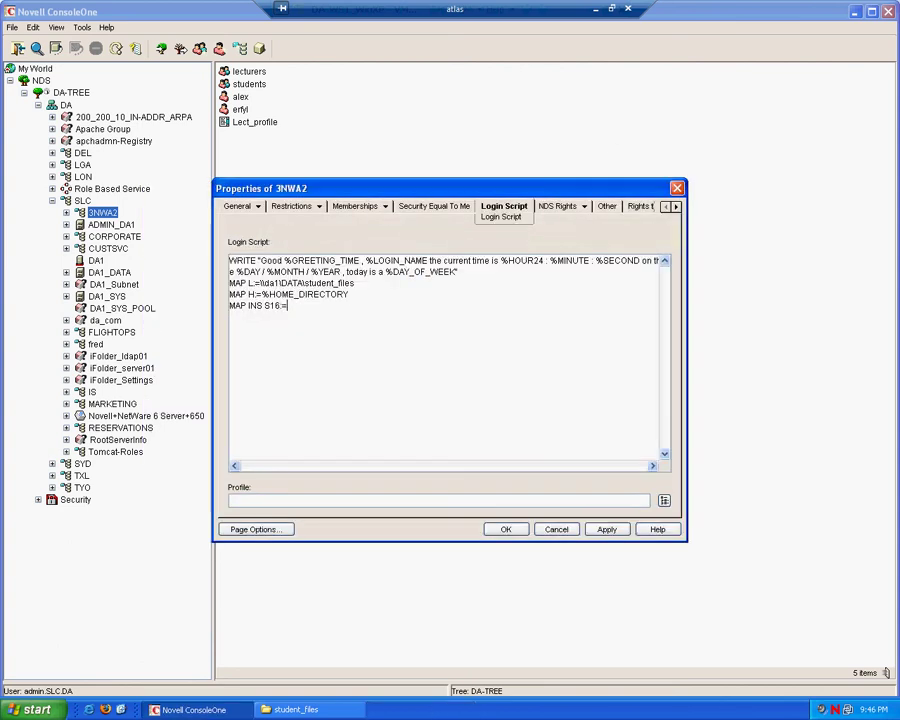
Step: Paste \\da1\DATA\apps after MAP INS S16:=, then insert blank lines between statements and at the top
key(ctrl+v)
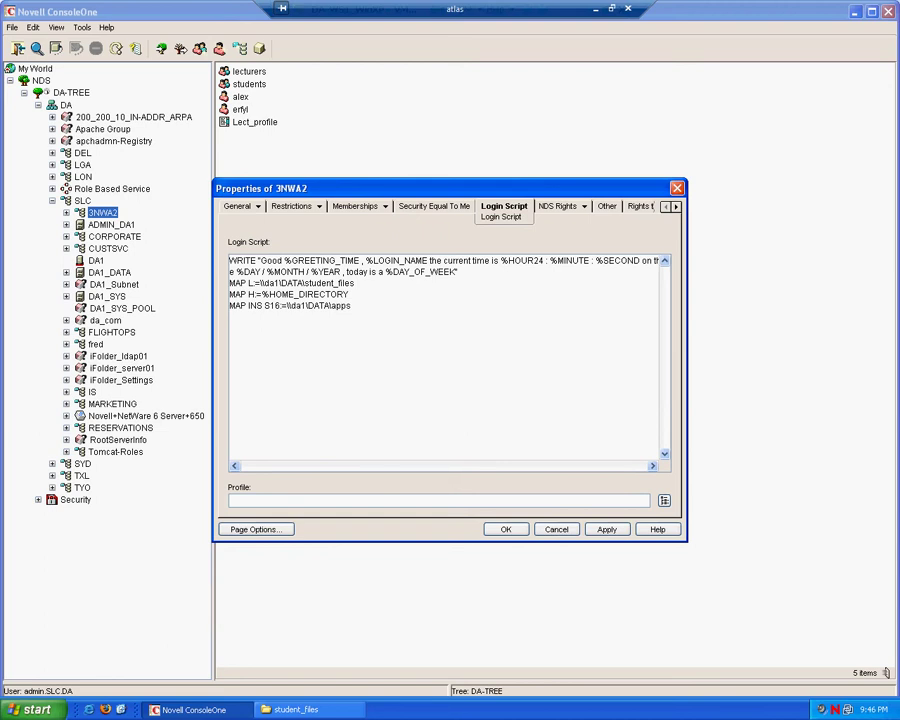
key(Up)
key(Up)
key(Return)
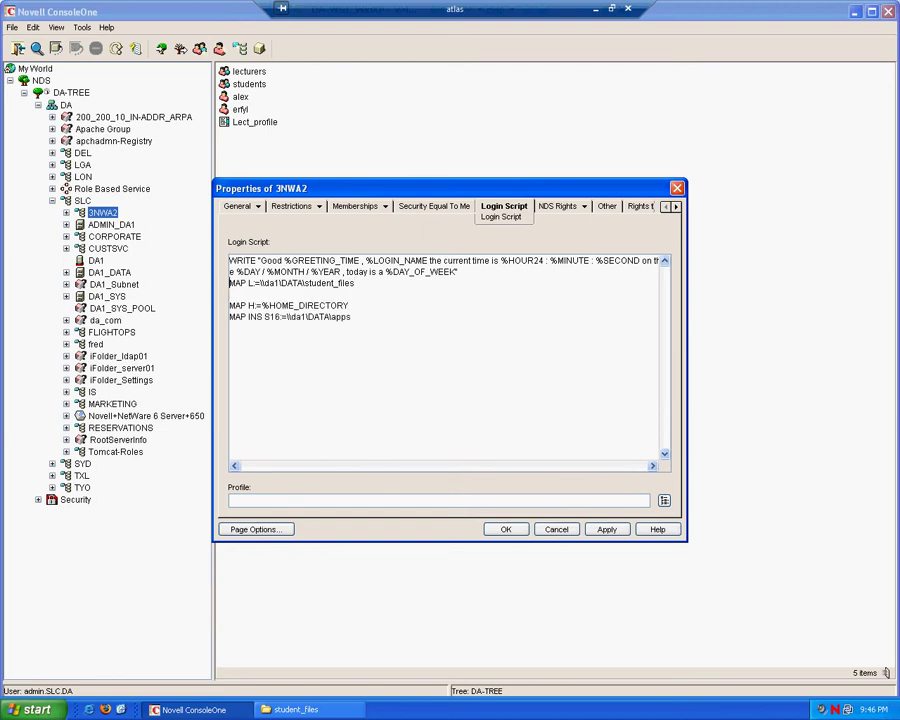
key(Return)
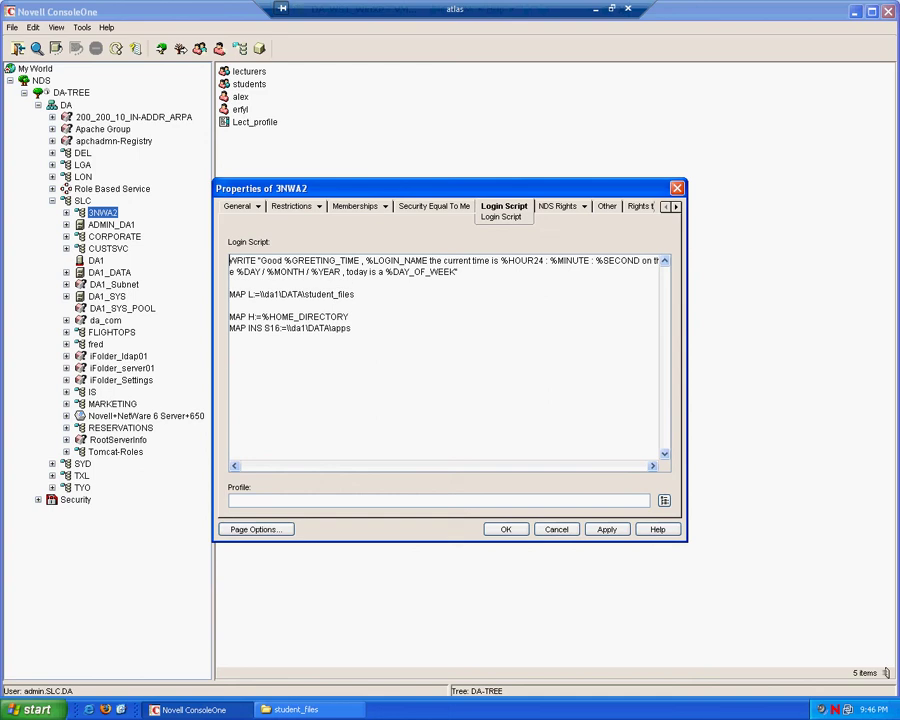
key(Return)
key(Down)
key(Down)
key(Down)
key(Down)
key(Down)
key(Down)
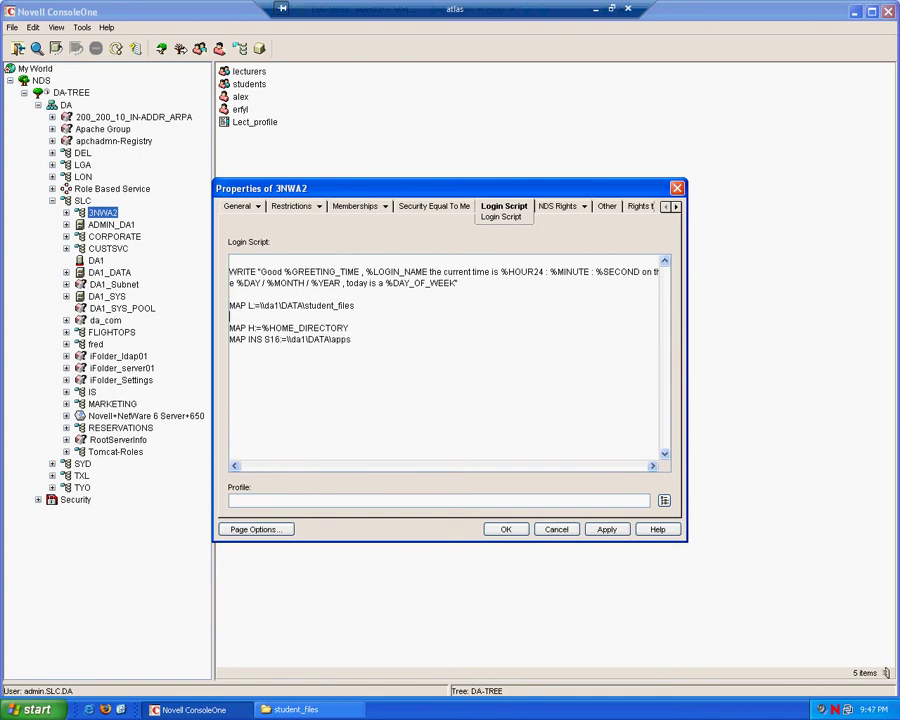
key(Return)
key(Up)
key(Up)
key(Up)
key(Up)
key(Up)
key(Up)
key(Up)
key(Up)
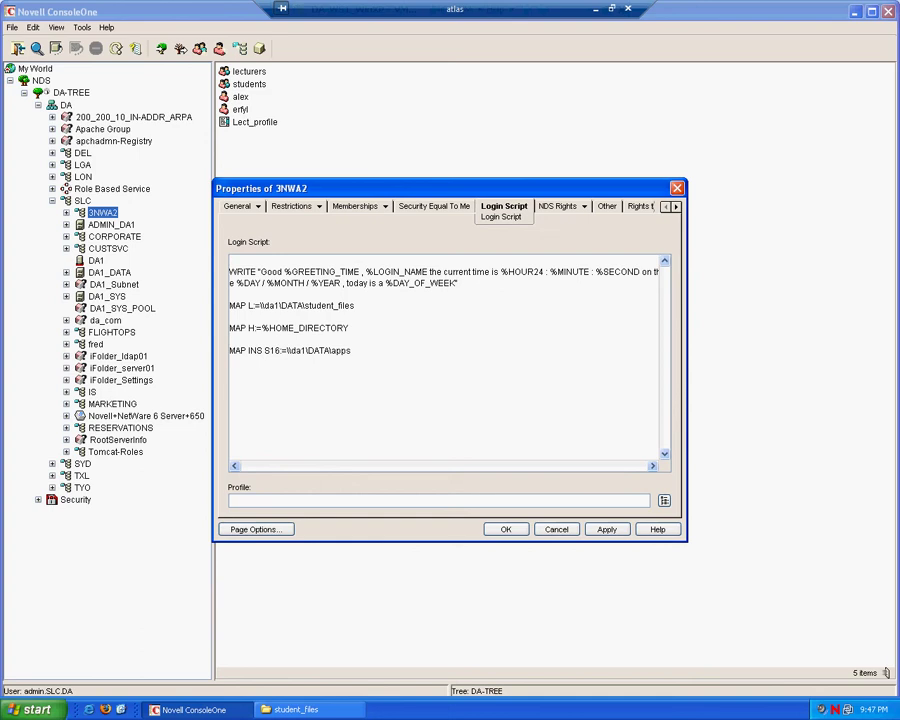
Step: Add a top REM comment: greets the user by login name, then shows date, time and day
text(REM)
text(Greets user with correct greet)
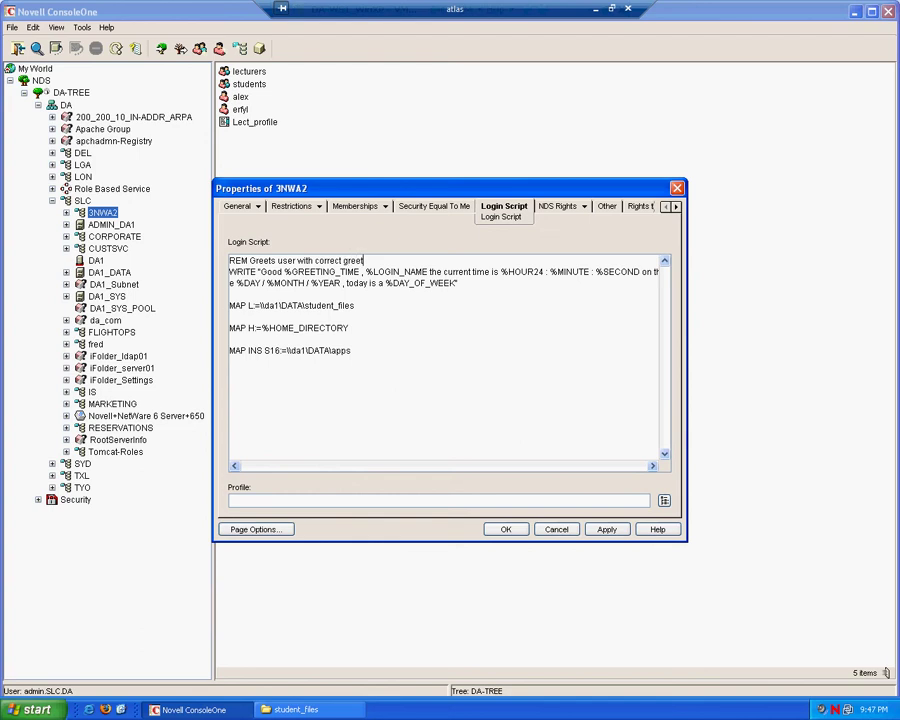
text(ing and greets them by th)
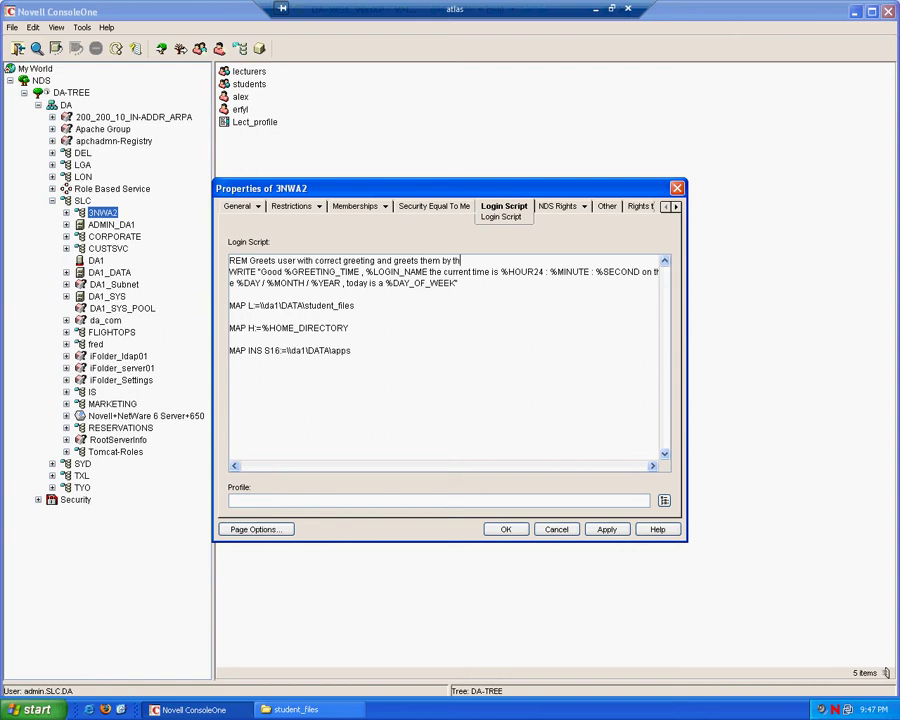
text(eir login)
text(name , it will then tell the)
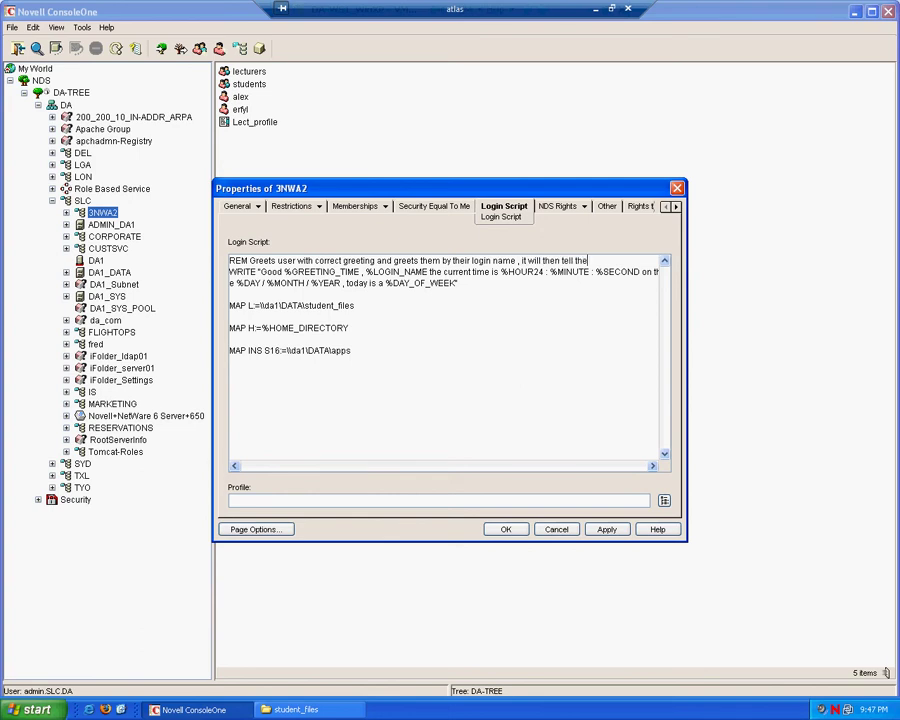
text( user the date and time as well as the name of the day.)
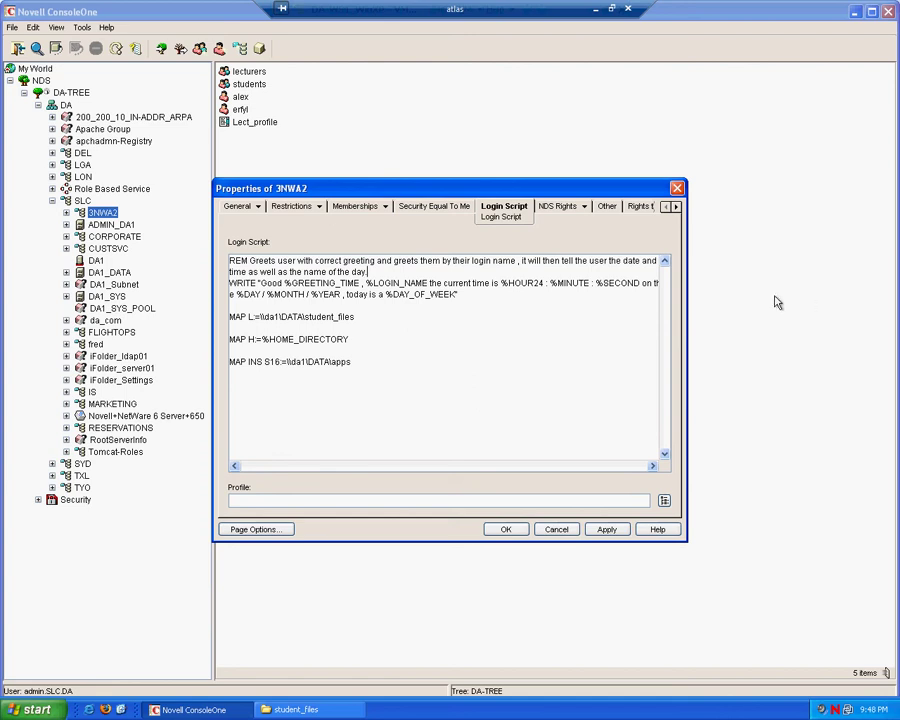
key(Return)
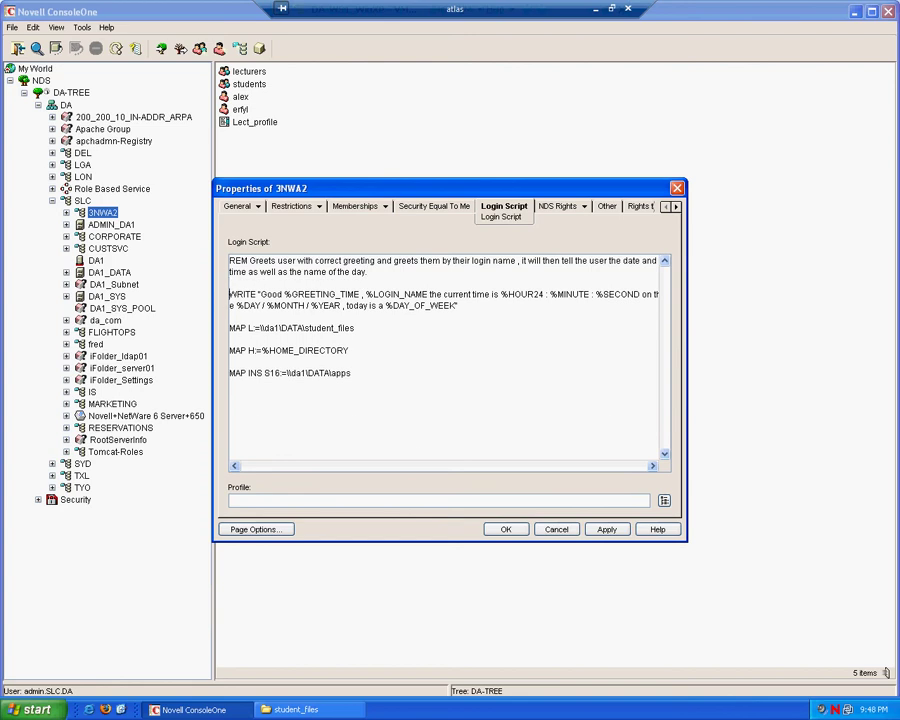
Step: Add REM comments explaining the L: student files mapping and the H: home directory mapping
key(Return)
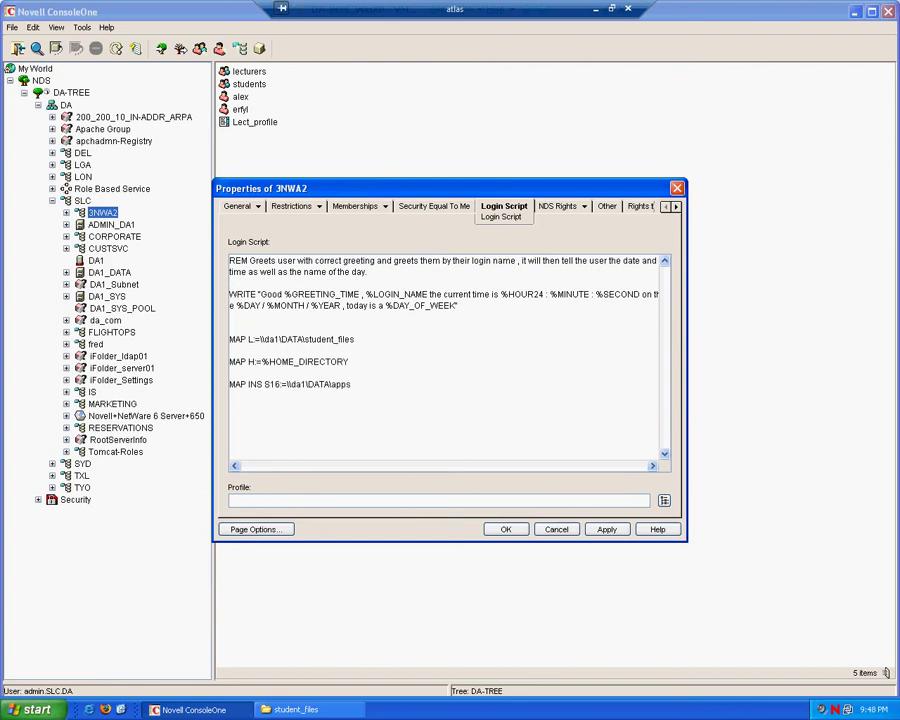
text(REM will map the student)
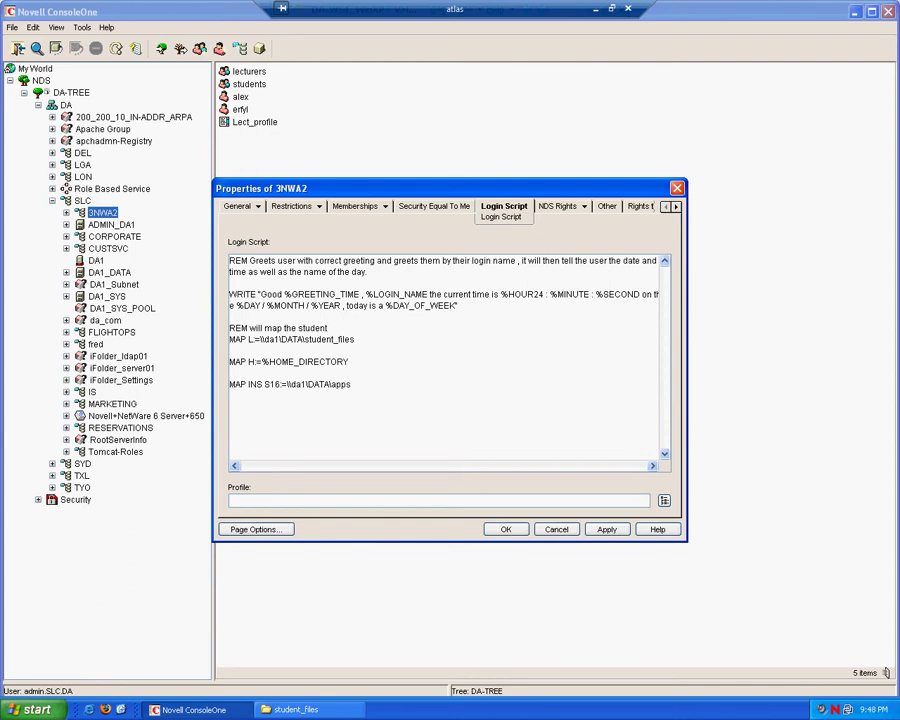
text( files forlder as the L: drive for the user)
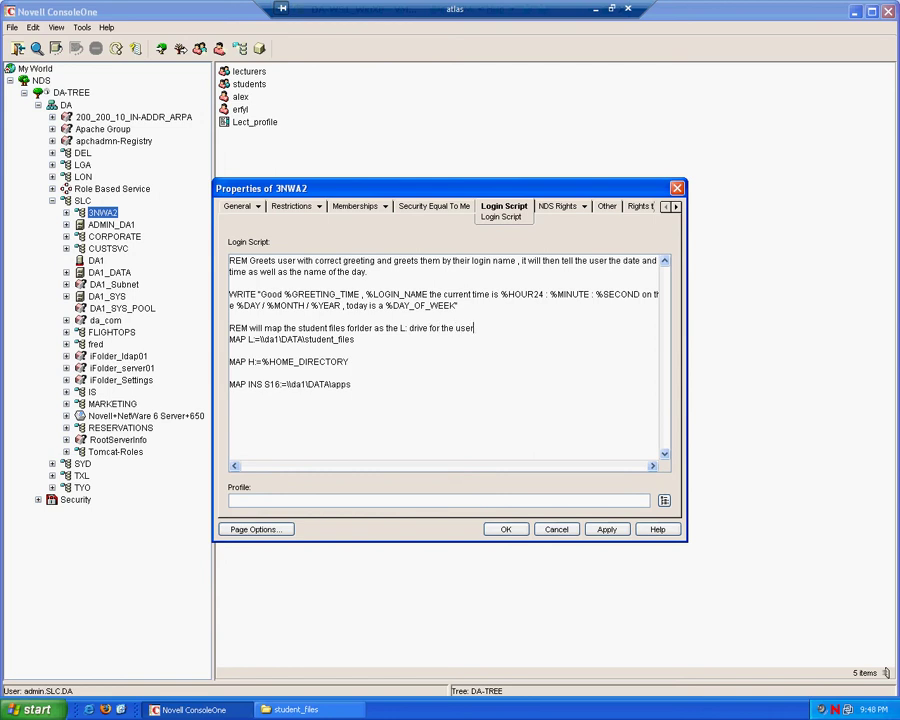
click(230, 350)
key(Return)
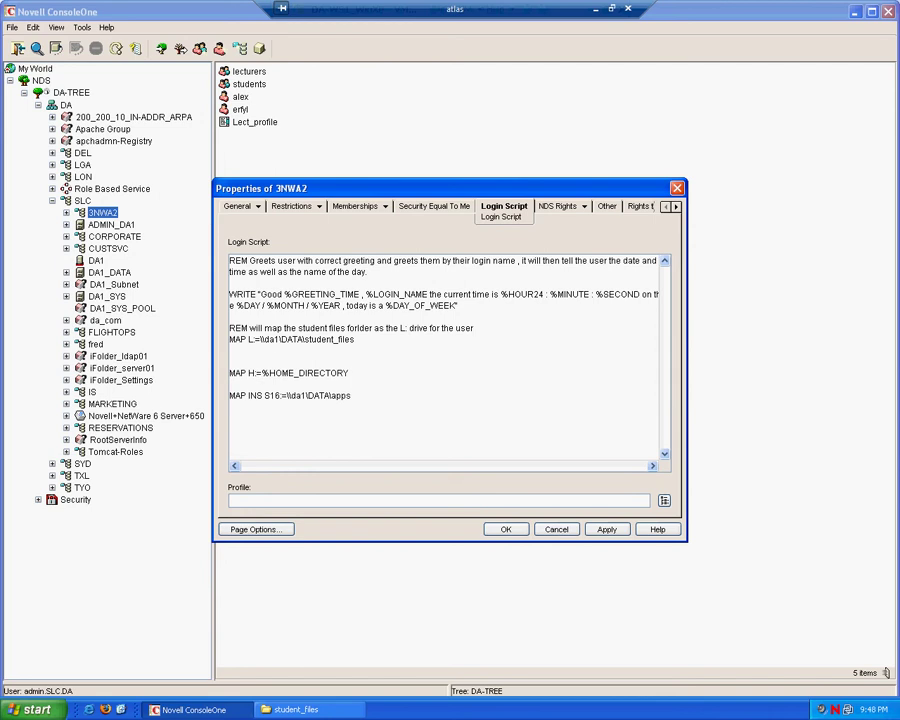
text(REM will map the user's home )
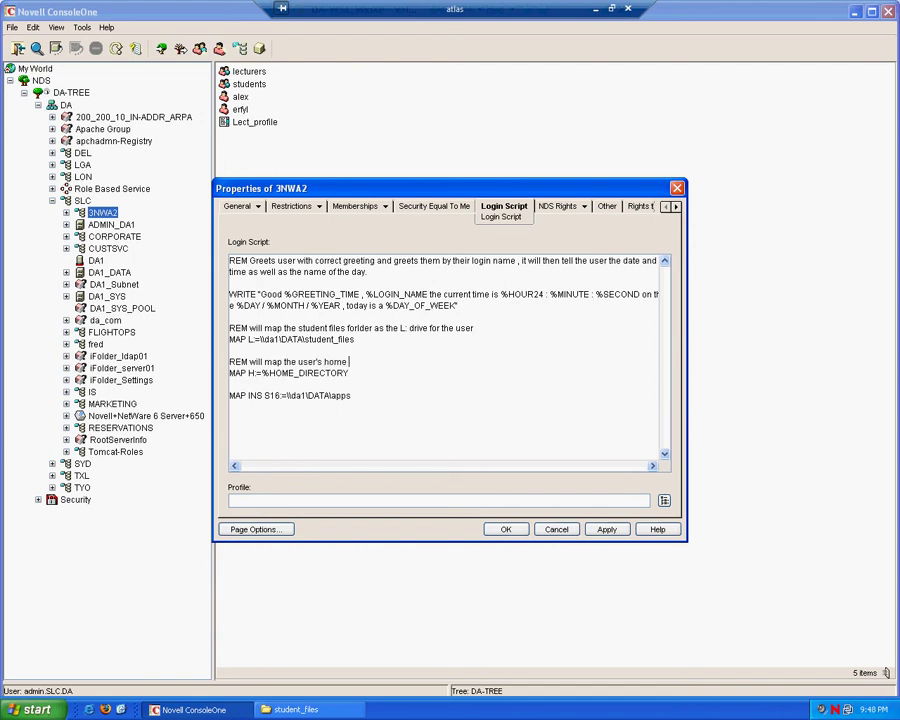
text(directory for each user)
Step: Add a REM comment describing the apps search drive, then save the script with OK
click(230, 384)
key(Return)
text(Re)
key(BackSpace)
text(EM Will map)
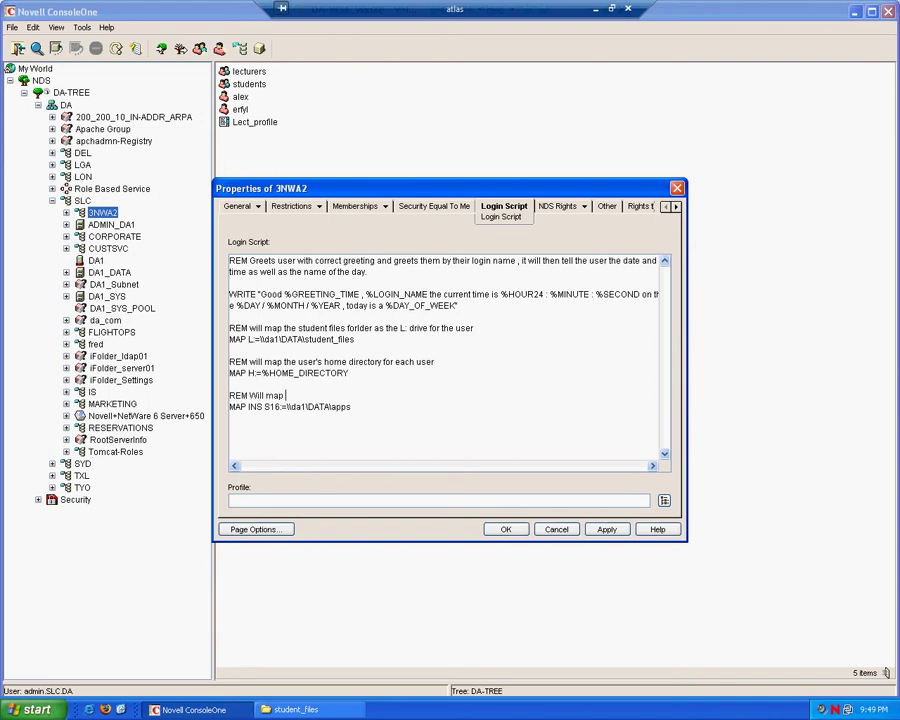
text( the apps folder as a search drive th)
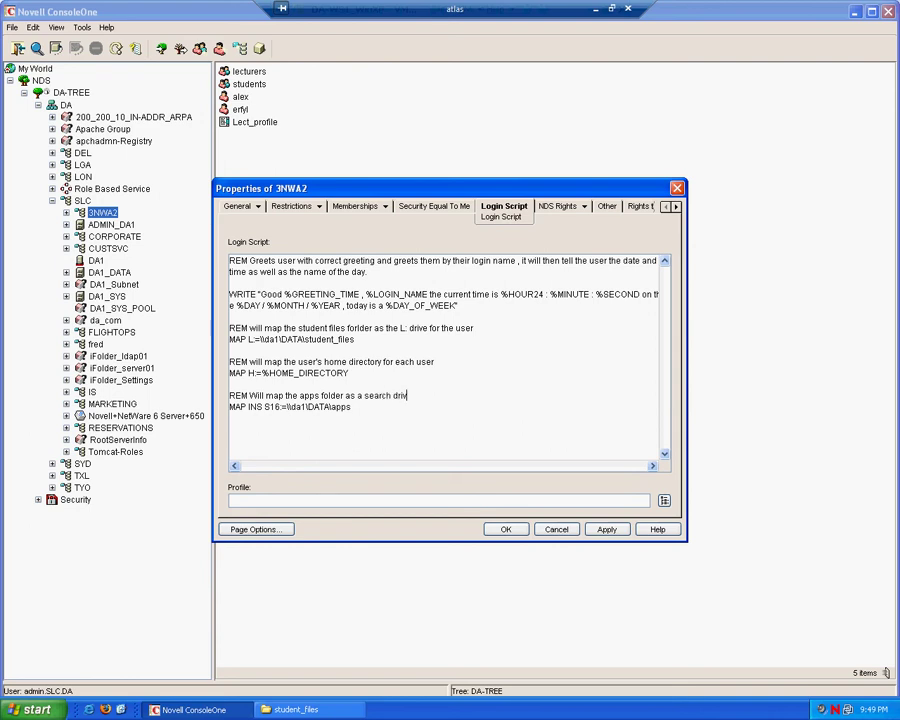
key(BackSpace)
key(BackSpace)
text(for the user.)
click(505, 530)
click(507, 529)
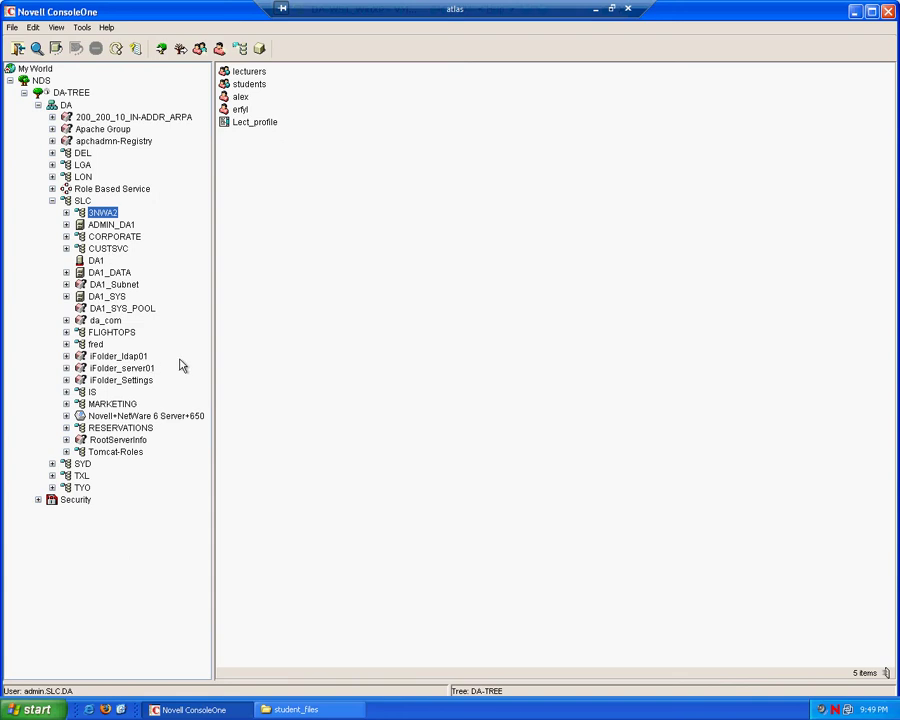
Step: Expand the DA1_DATA volume and bring up the context menu for the student_files folder
click(66, 272)
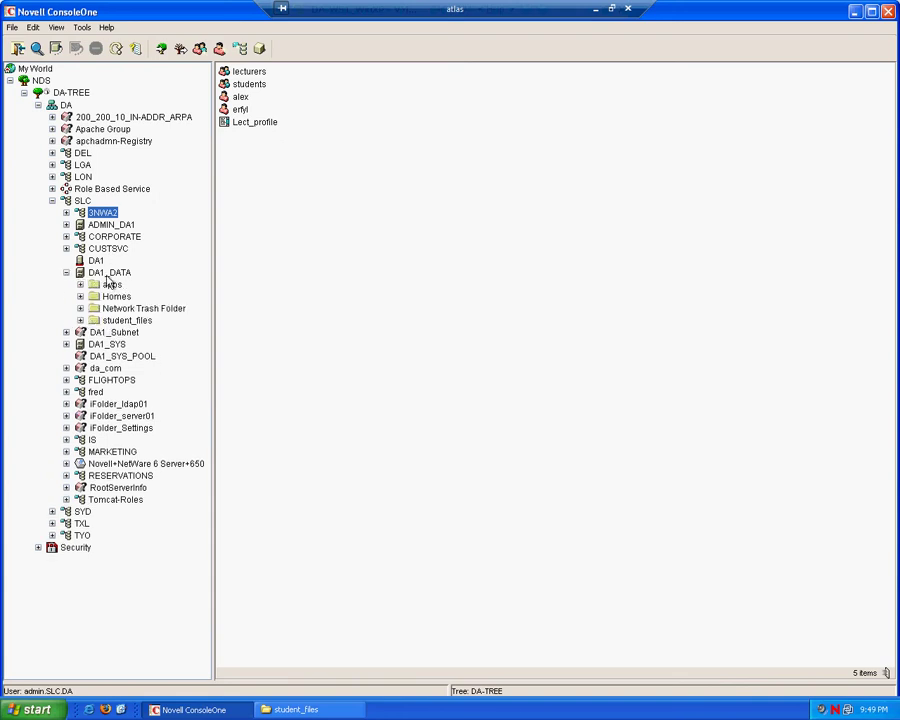
click(124, 274)
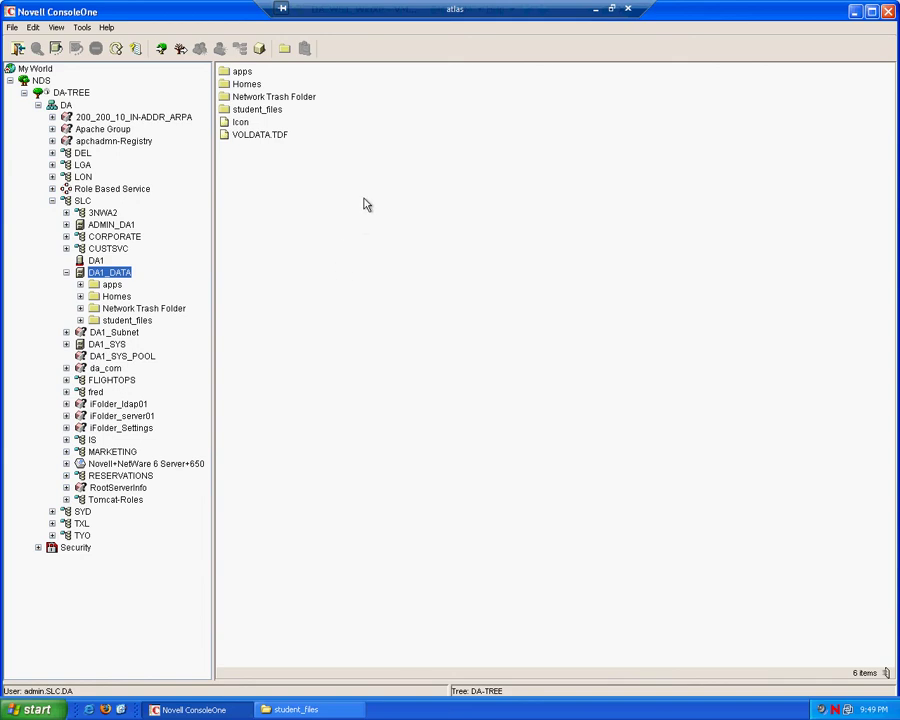
right_click(268, 114)
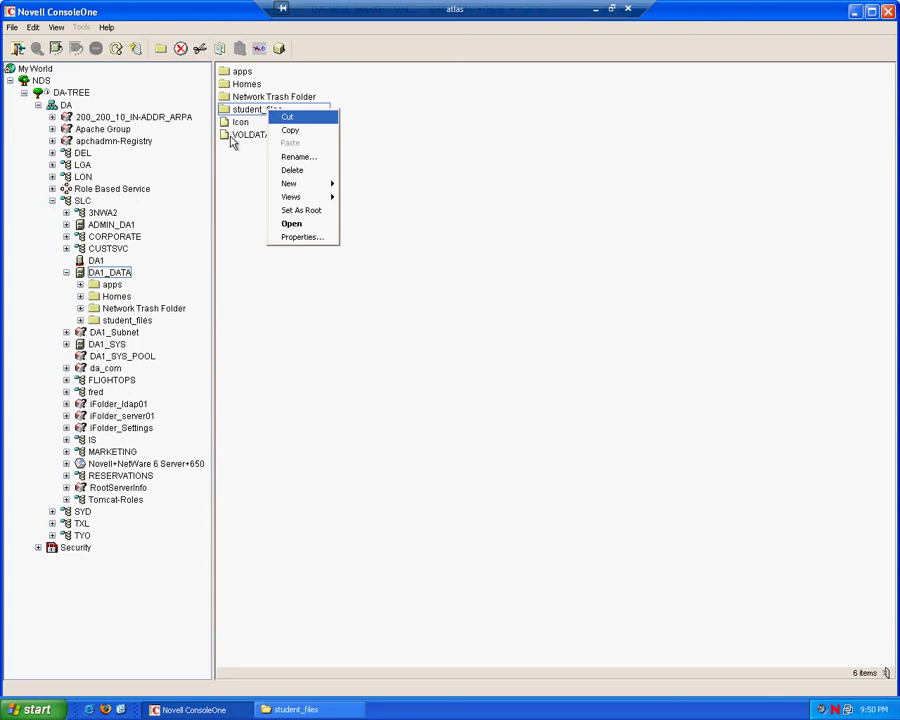
click(249, 180)
right_click(264, 115)
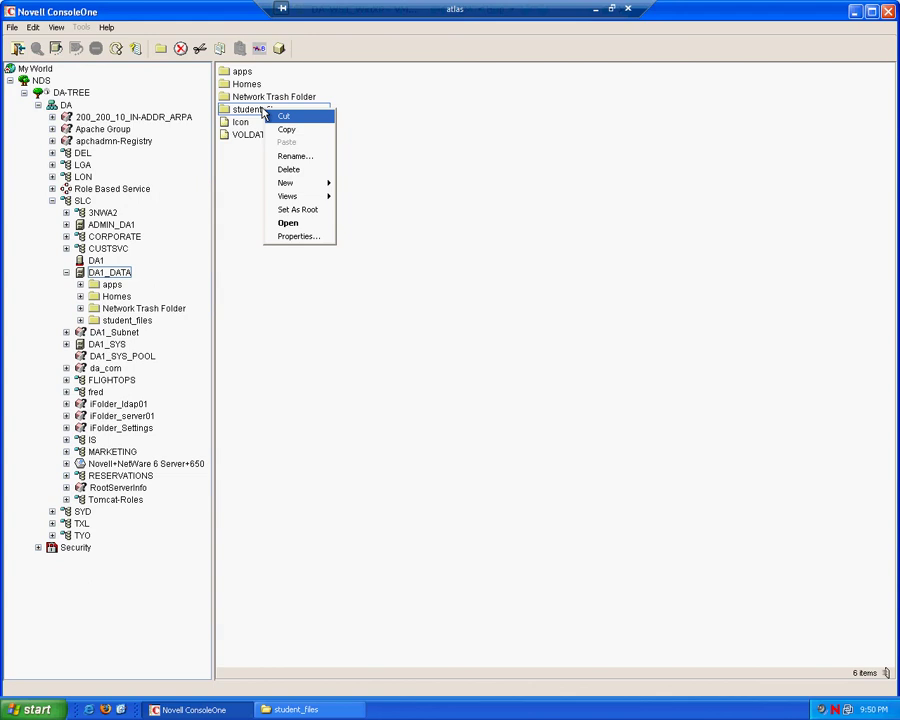
Step: Add 3NWA2's lecturers and students groups as trustees of the student_files folder
click(311, 242)
click(316, 207)
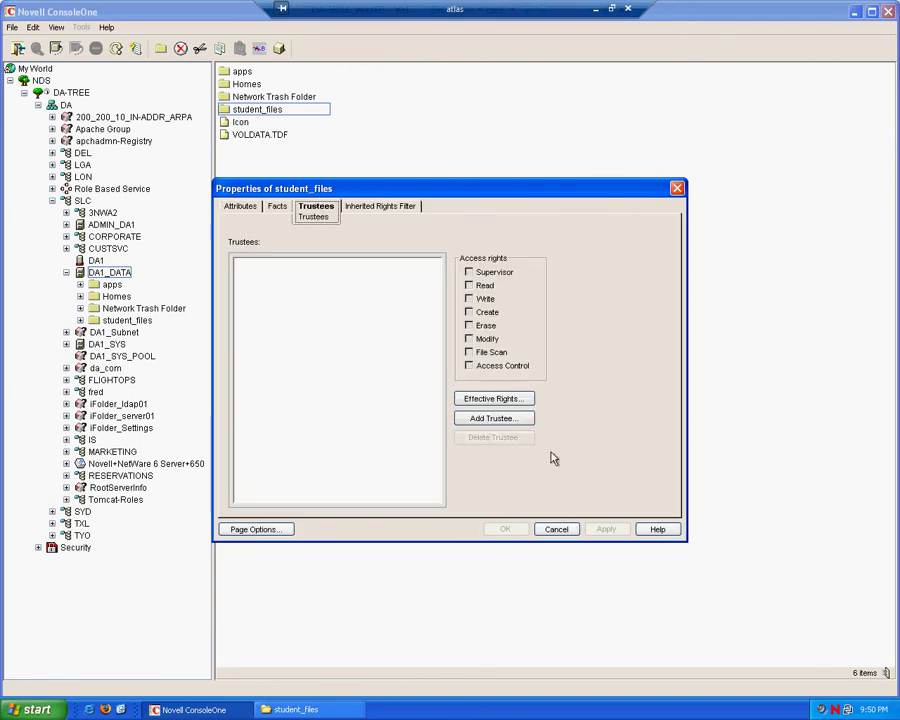
click(496, 418)
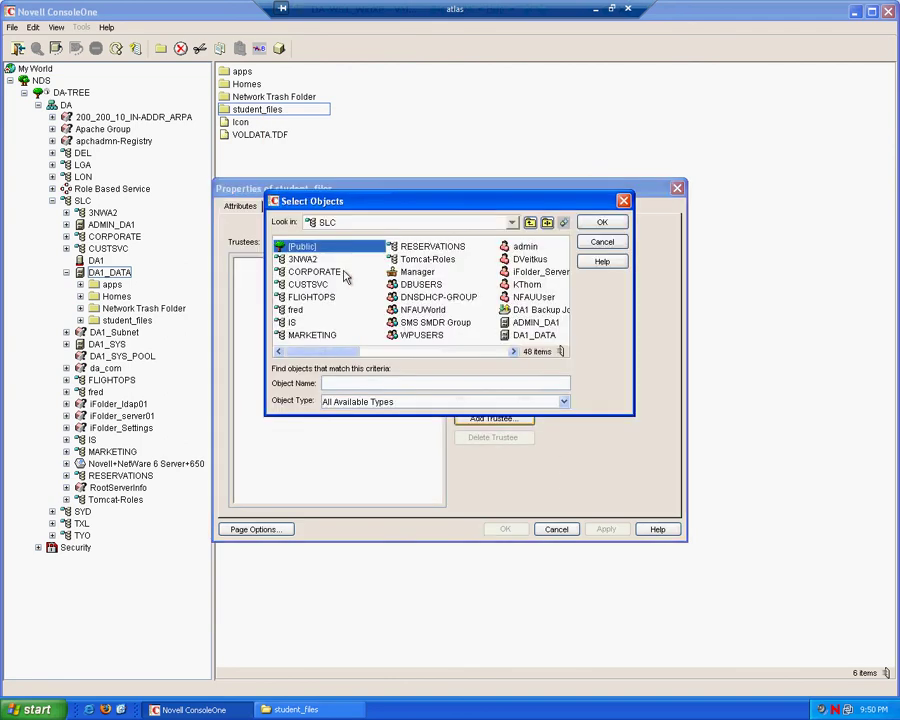
double_click(298, 259)
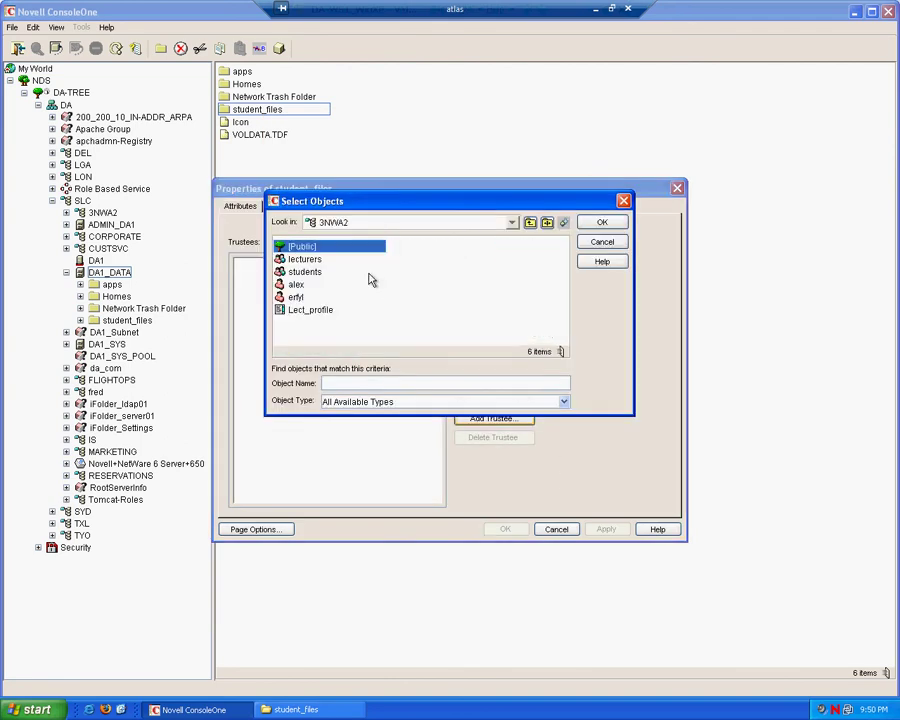
click(308, 260)
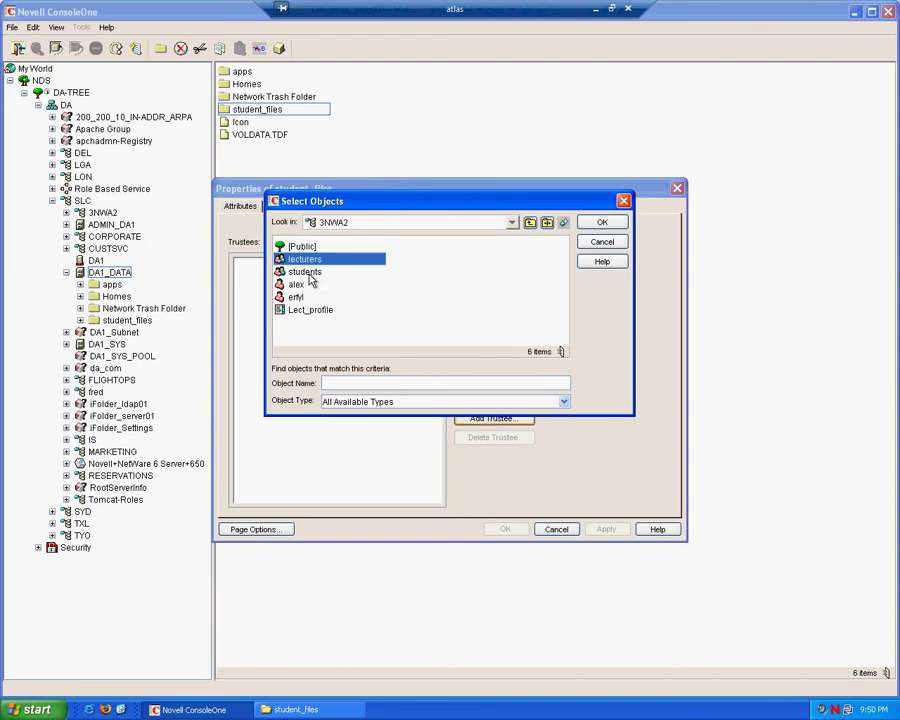
ctrl+click(305, 272)
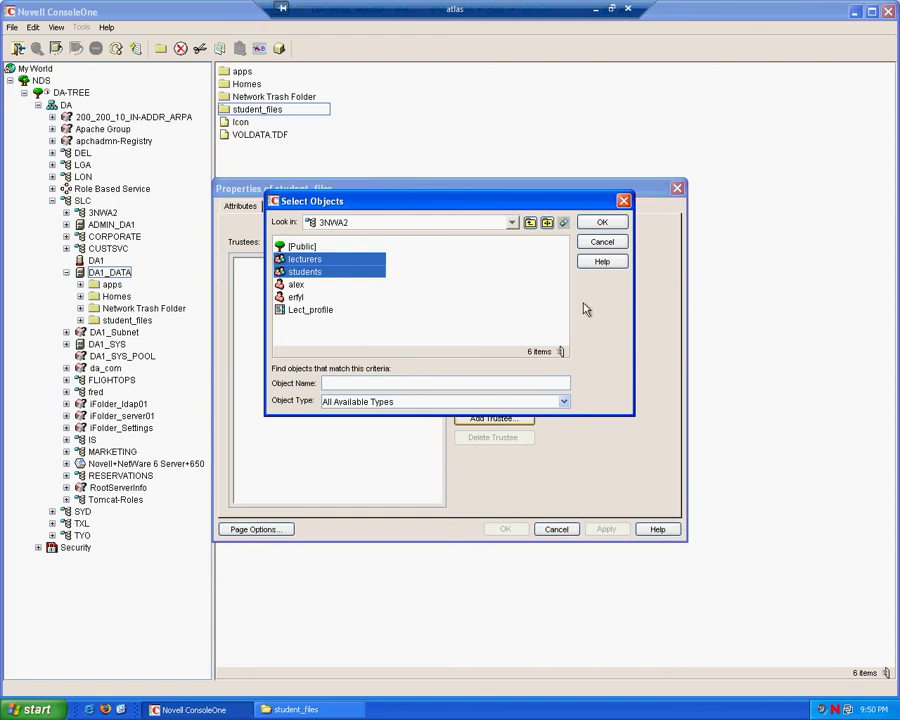
click(602, 223)
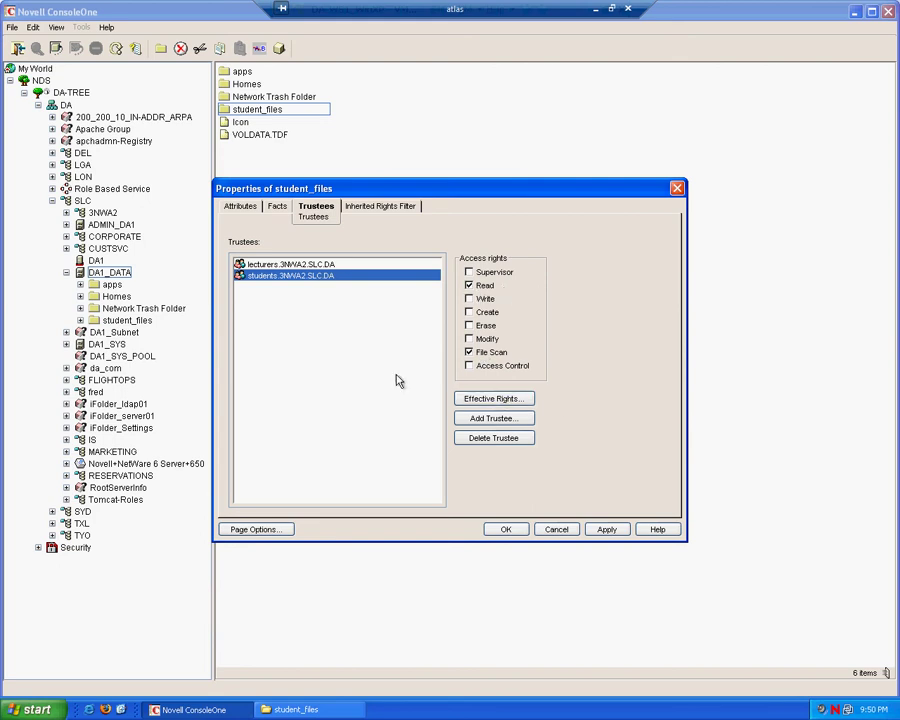
Step: Grant lecturers Write, Create, Erase and Modify rights on student_files and save
click(336, 264)
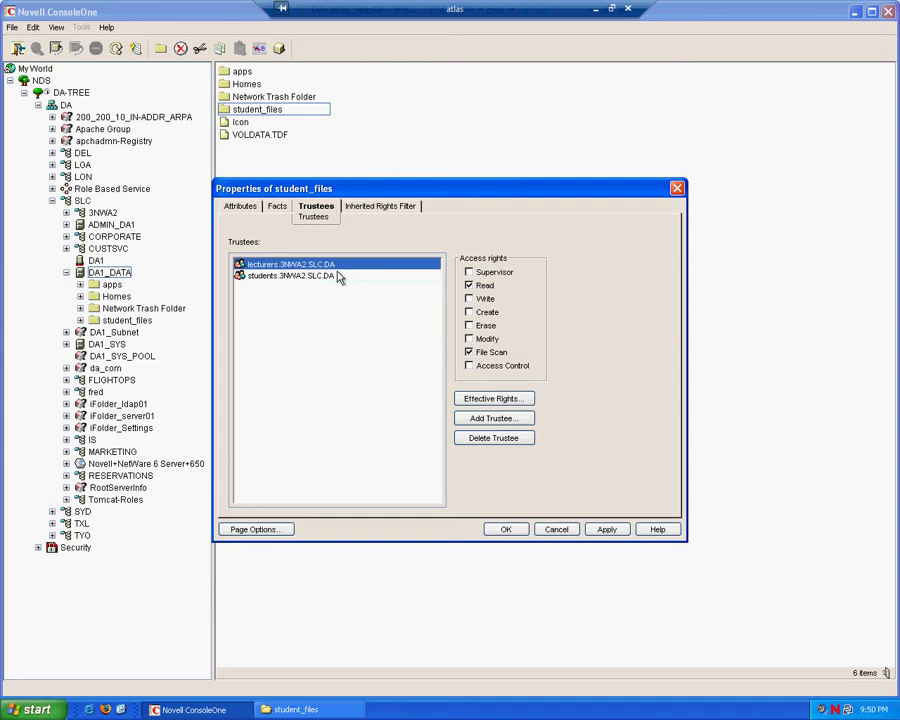
click(471, 299)
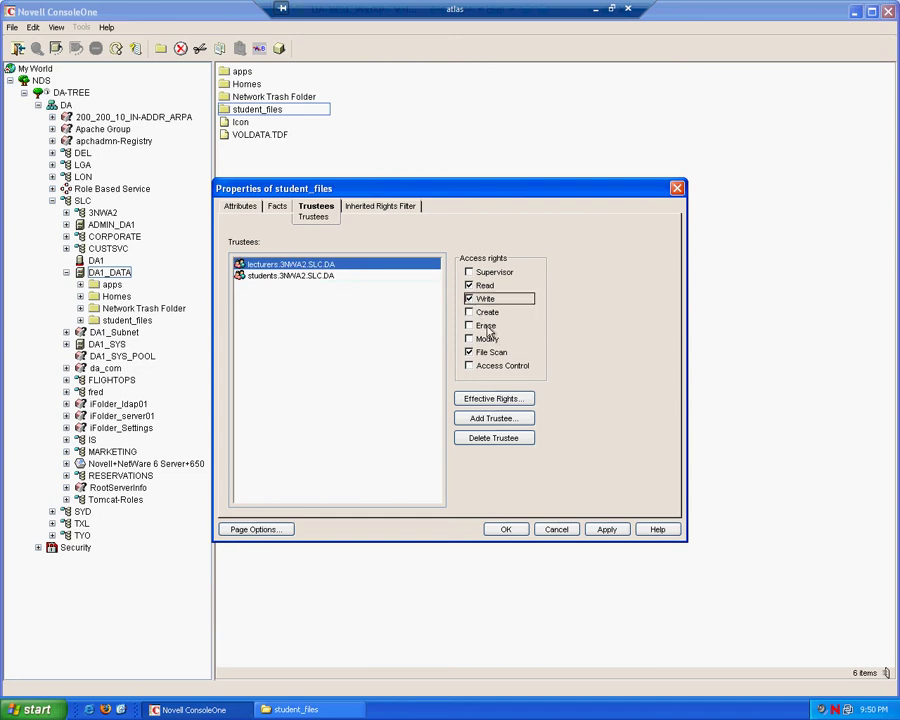
click(472, 313)
click(475, 325)
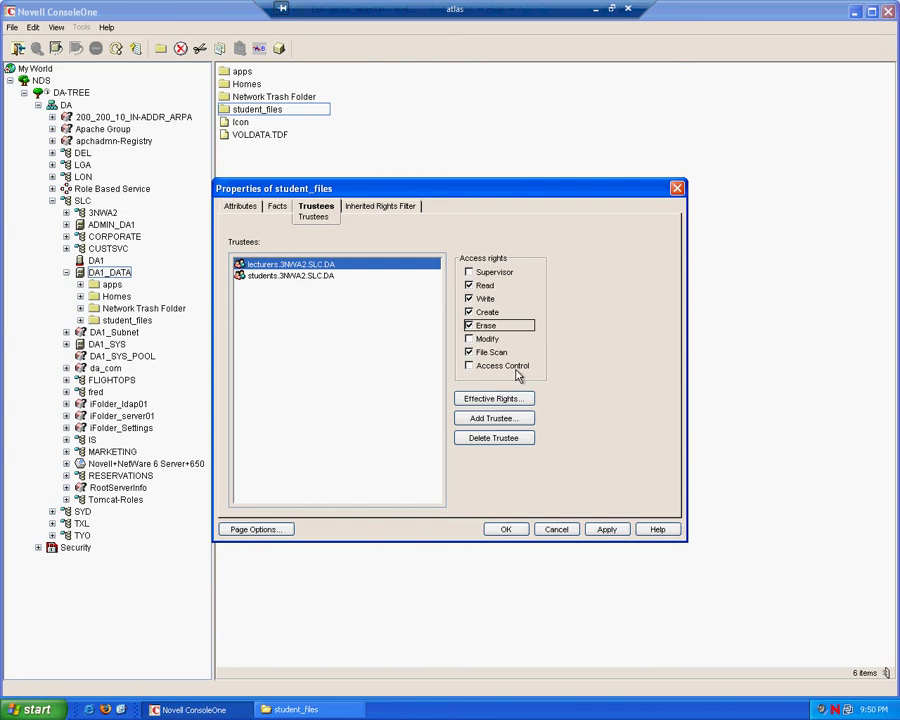
click(472, 339)
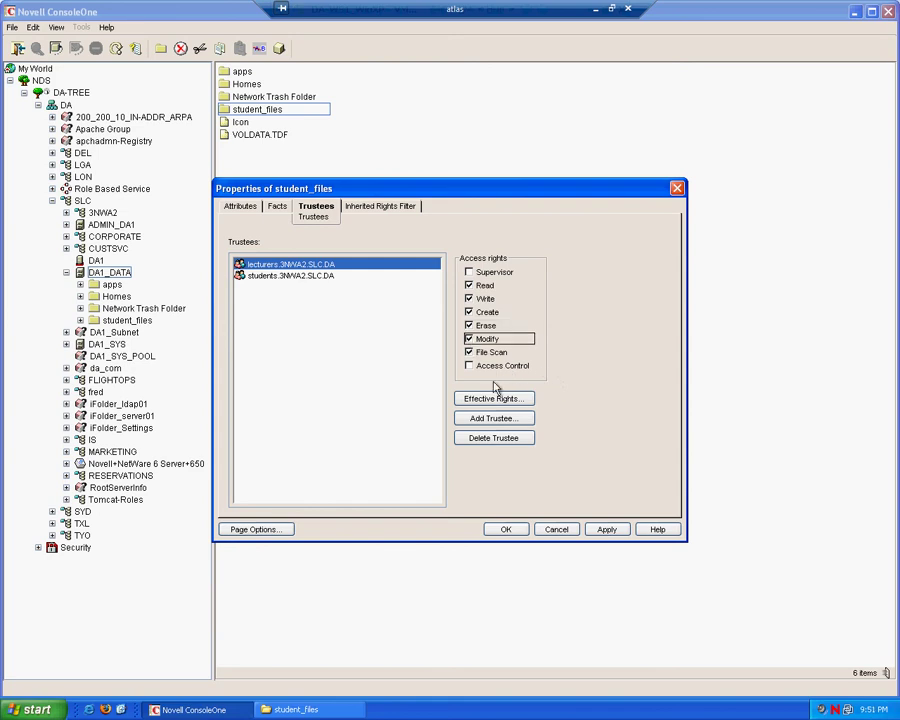
click(506, 530)
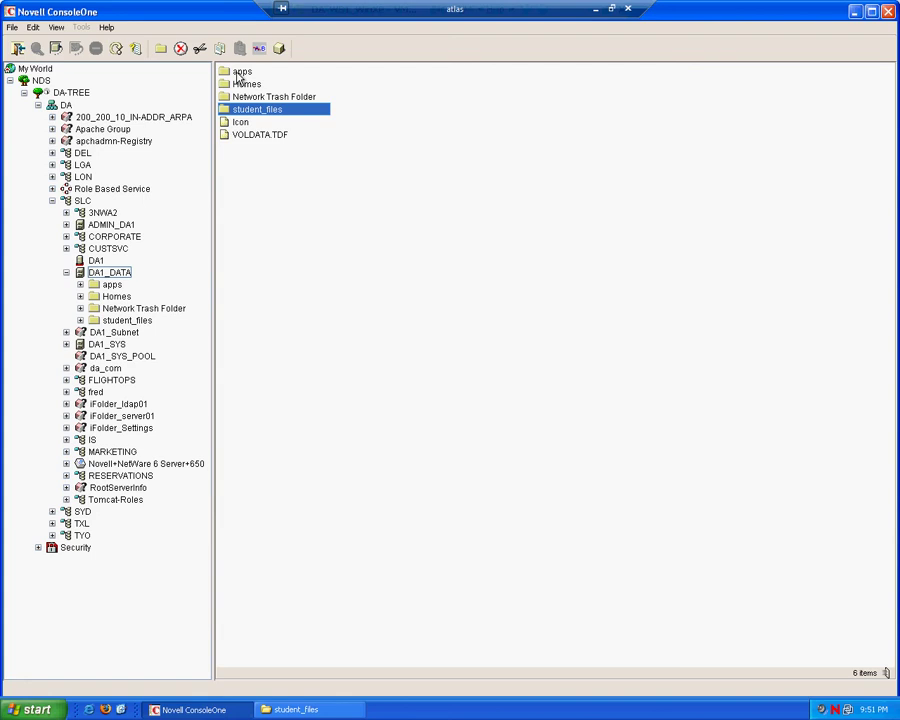
Step: Add 3NWA2's lecturers group as a trustee of the apps folder, keeping Read and File Scan
click(238, 74)
right_click(239, 74)
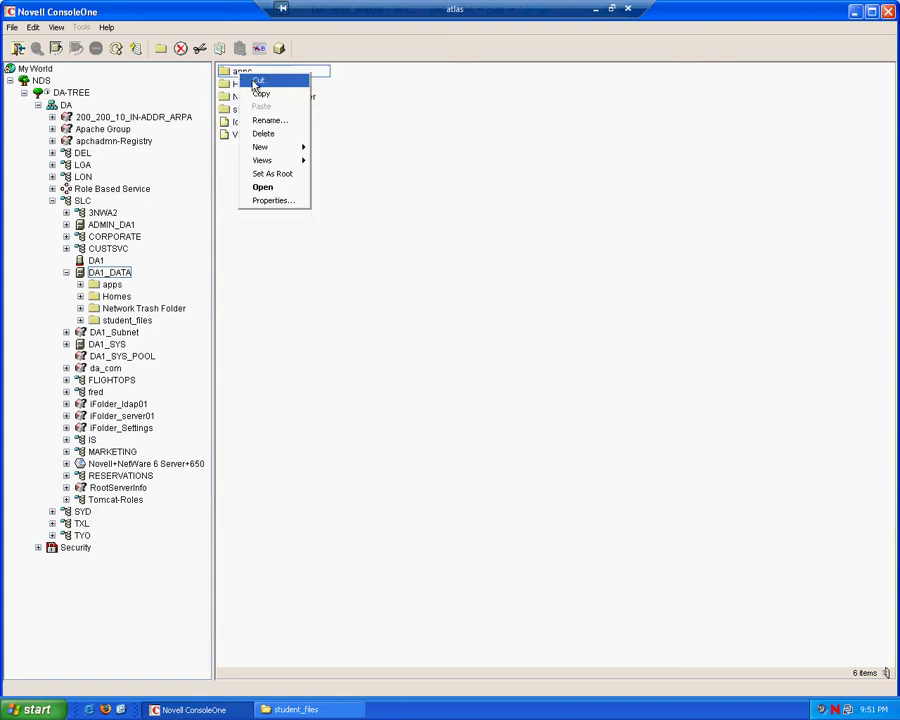
click(279, 202)
click(327, 211)
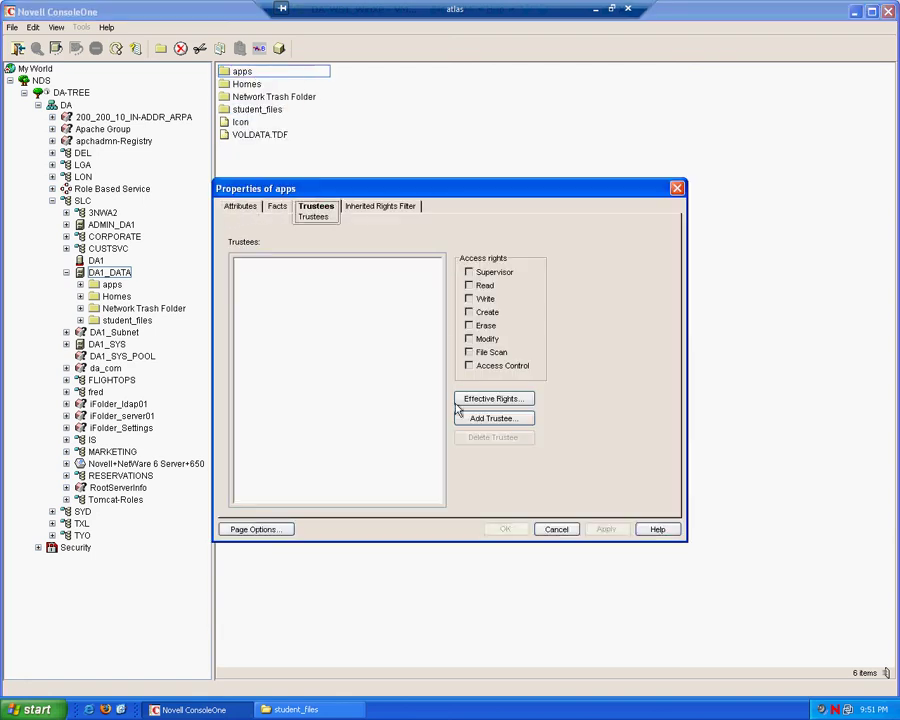
click(492, 418)
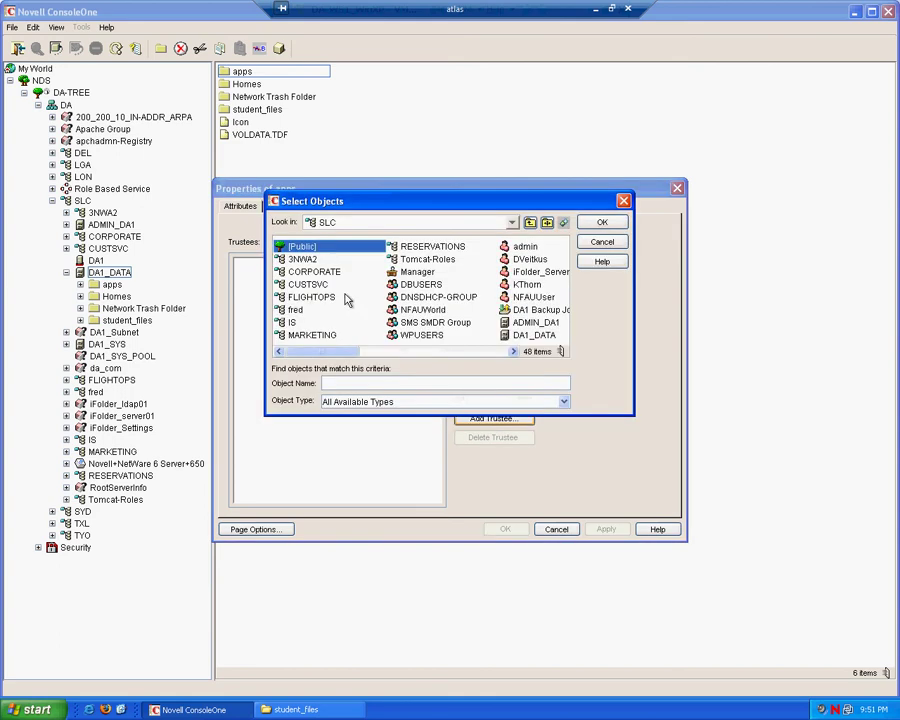
double_click(302, 259)
click(302, 259)
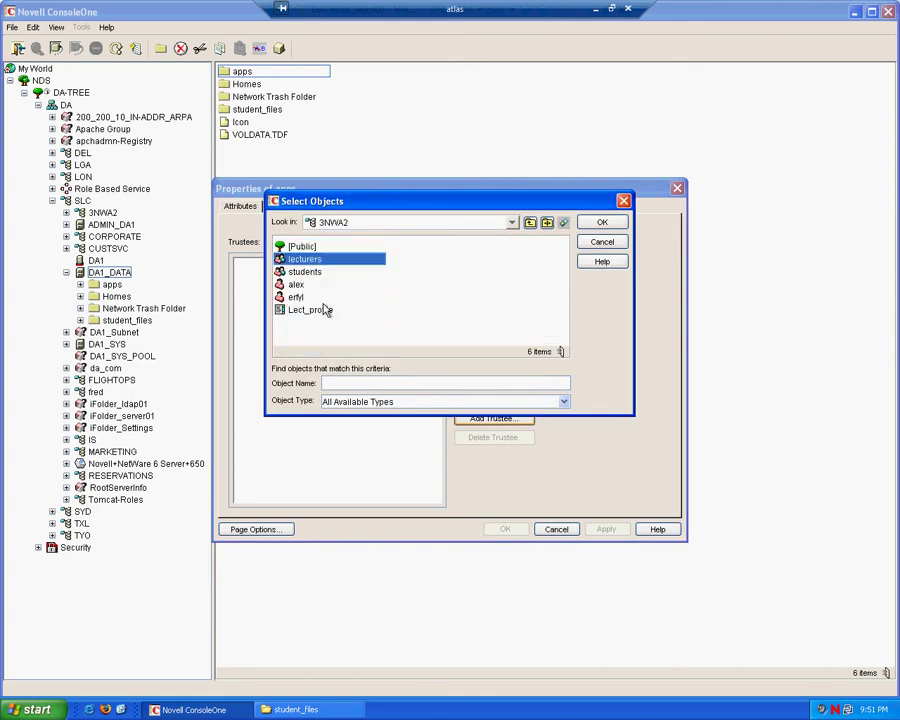
click(602, 222)
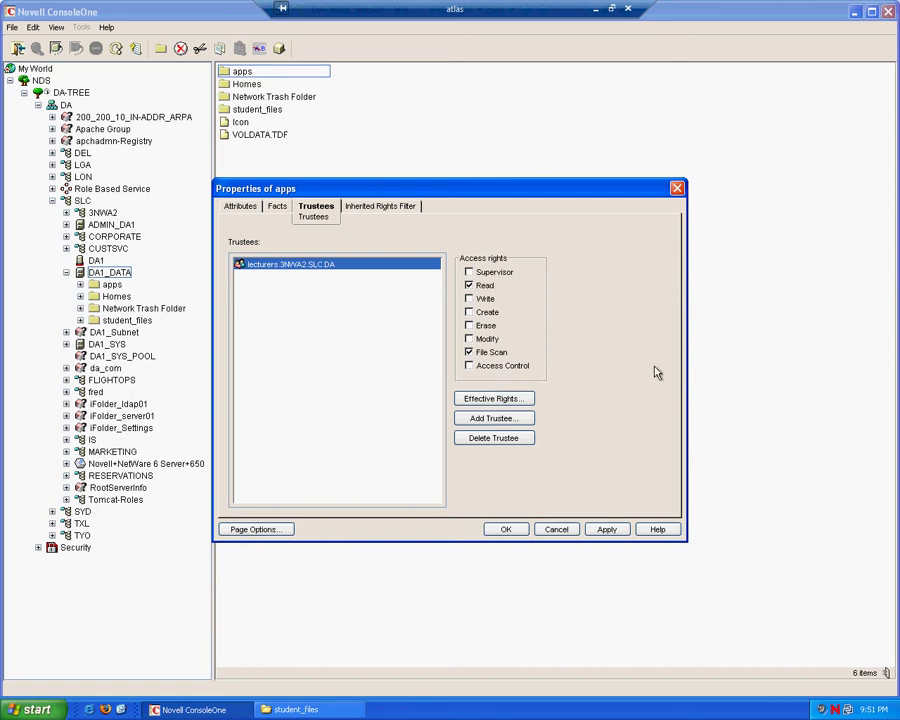
click(519, 530)
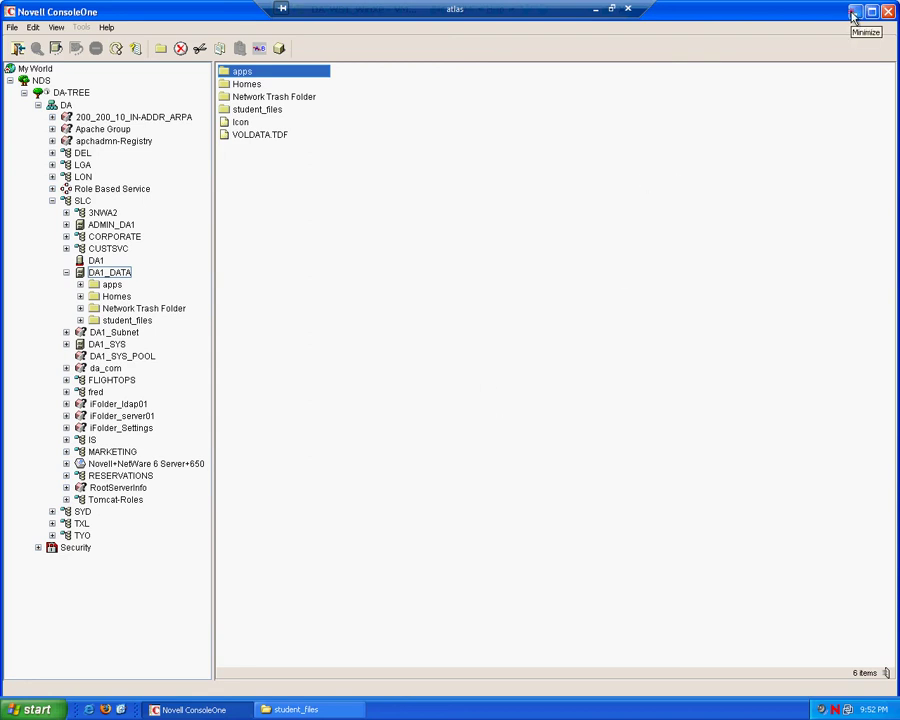
Step: Minimize ConsoleOne to reveal the Windows desktop
click(853, 15)
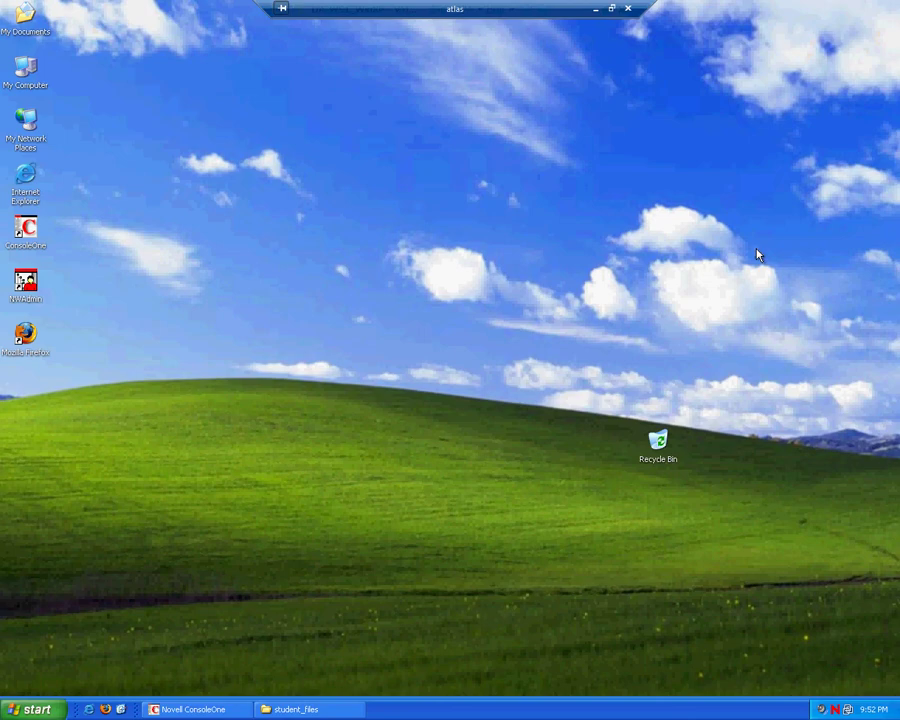
Step: Log in through the Novell client as the lecturer in context 3NWA2.SLC.DA, replacing the current user
right_click(835, 709)
click(737, 516)
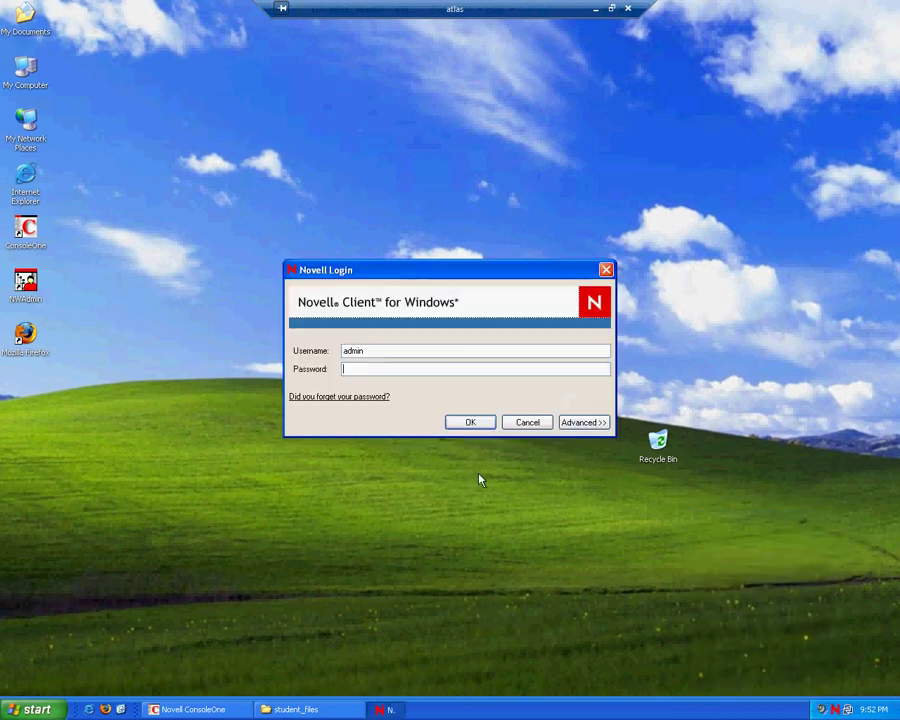
click(585, 423)
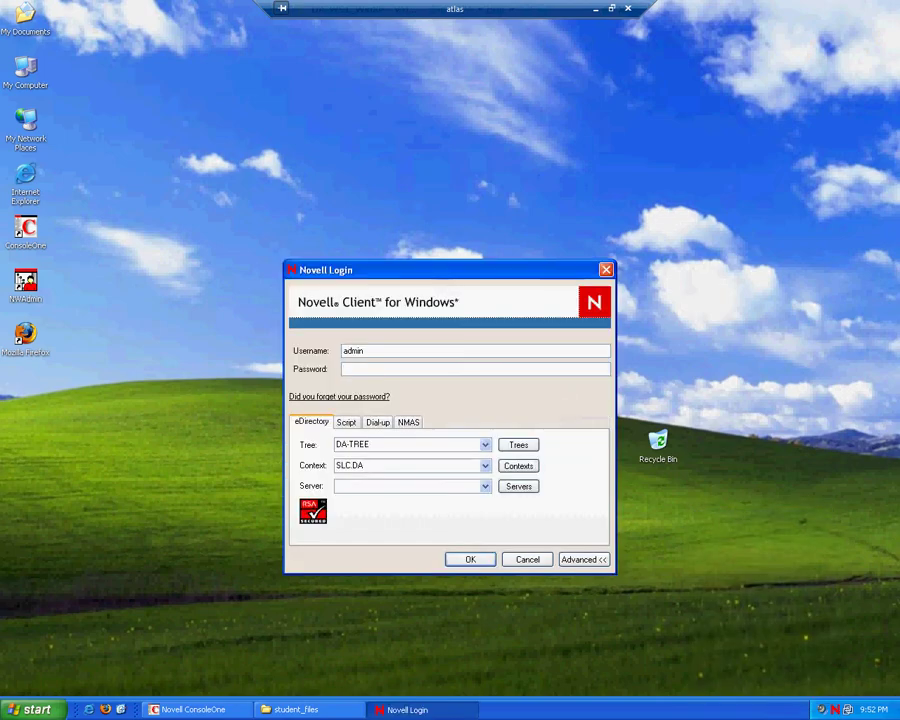
double_click(362, 350)
text(a)
click(485, 465)
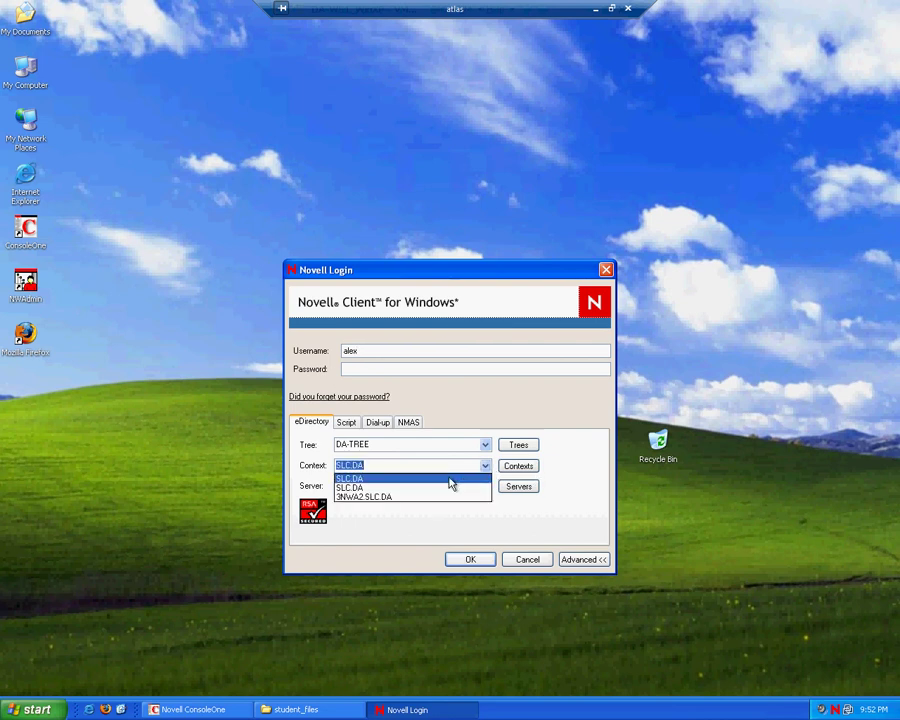
click(396, 497)
click(364, 368)
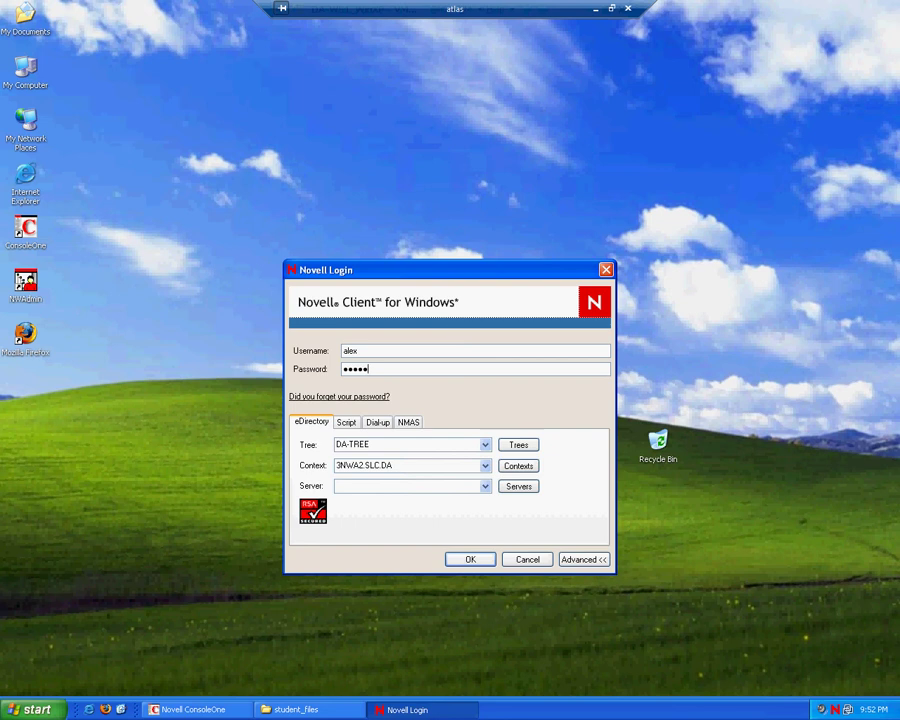
click(476, 560)
click(424, 406)
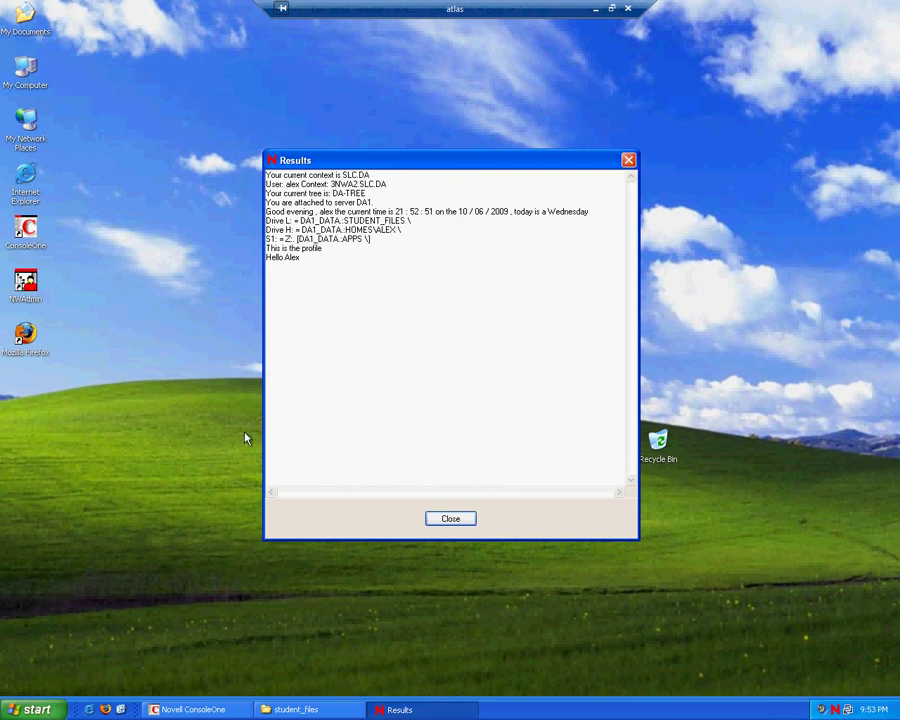
Step: Open My Computer with Windows+E to check the mapped H:, L: and Z: drives
key(super+e)
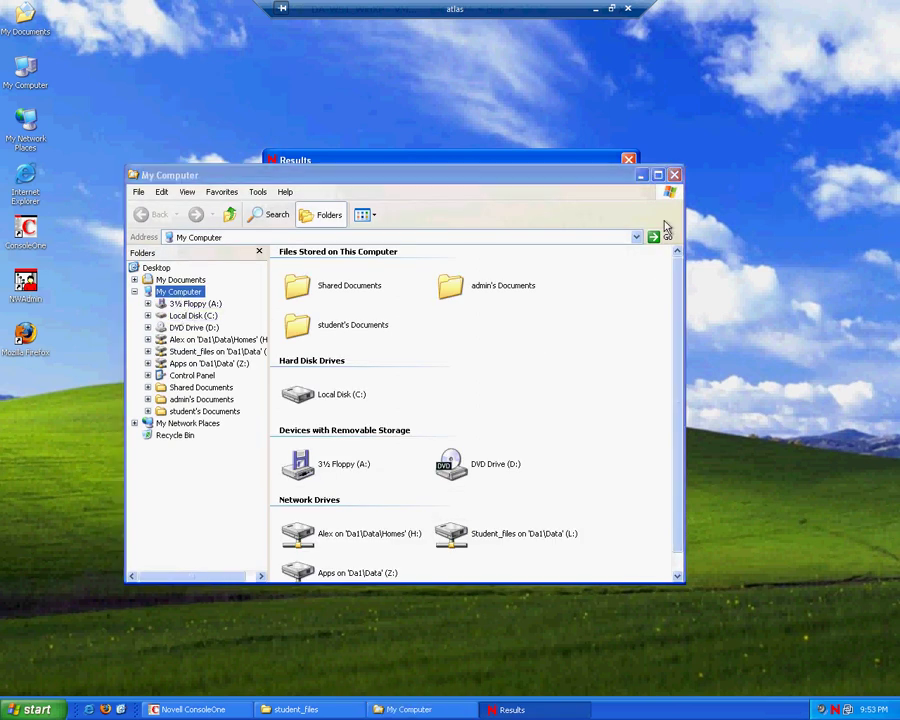
Step: Maximize My Computer and create a New Folder on the H: home drive
click(657, 175)
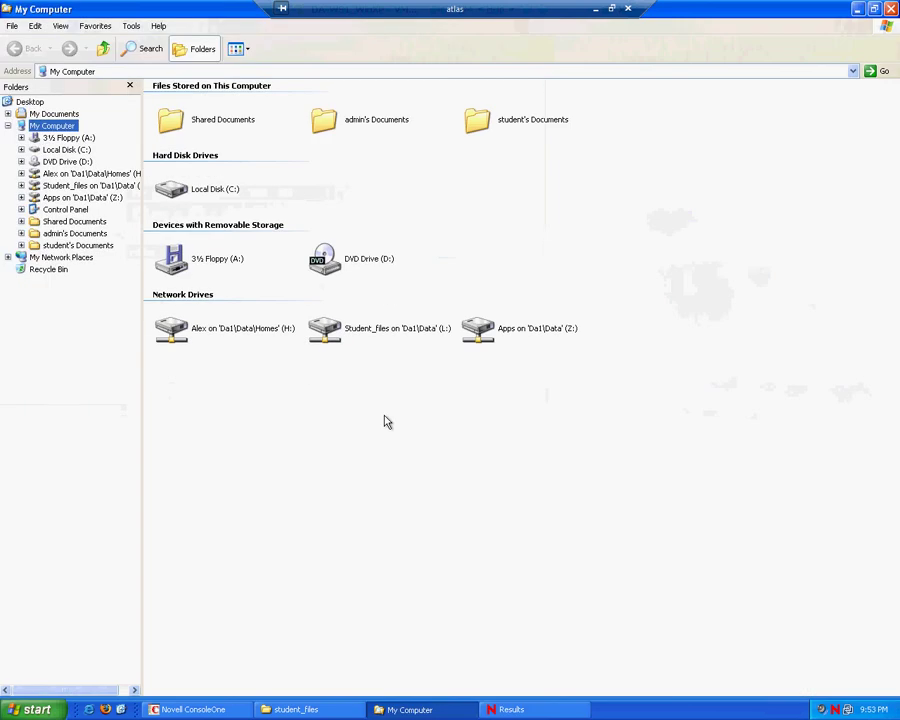
click(218, 331)
click(393, 329)
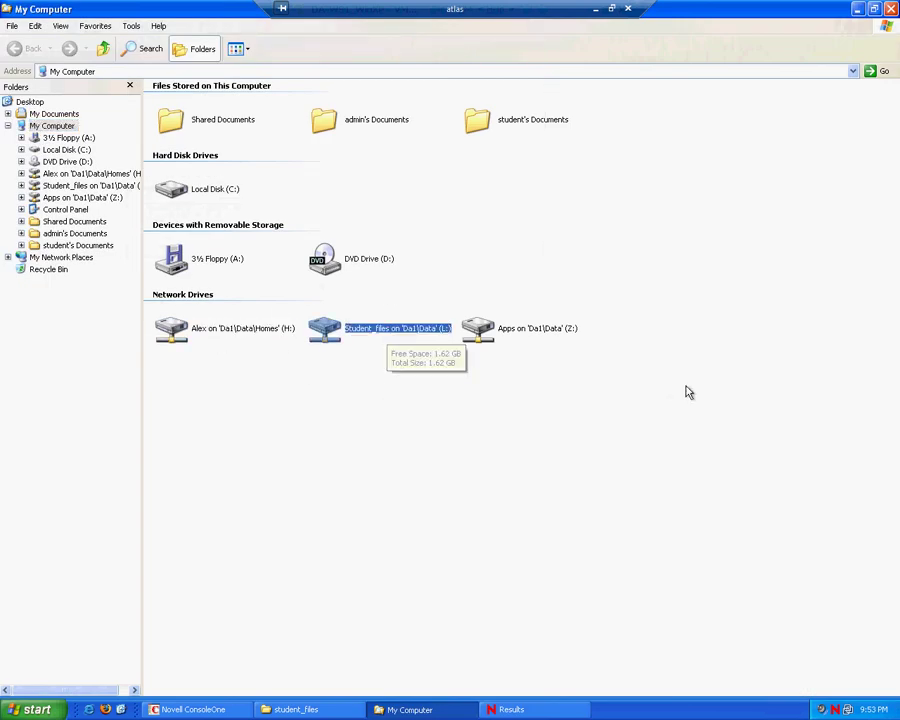
click(525, 334)
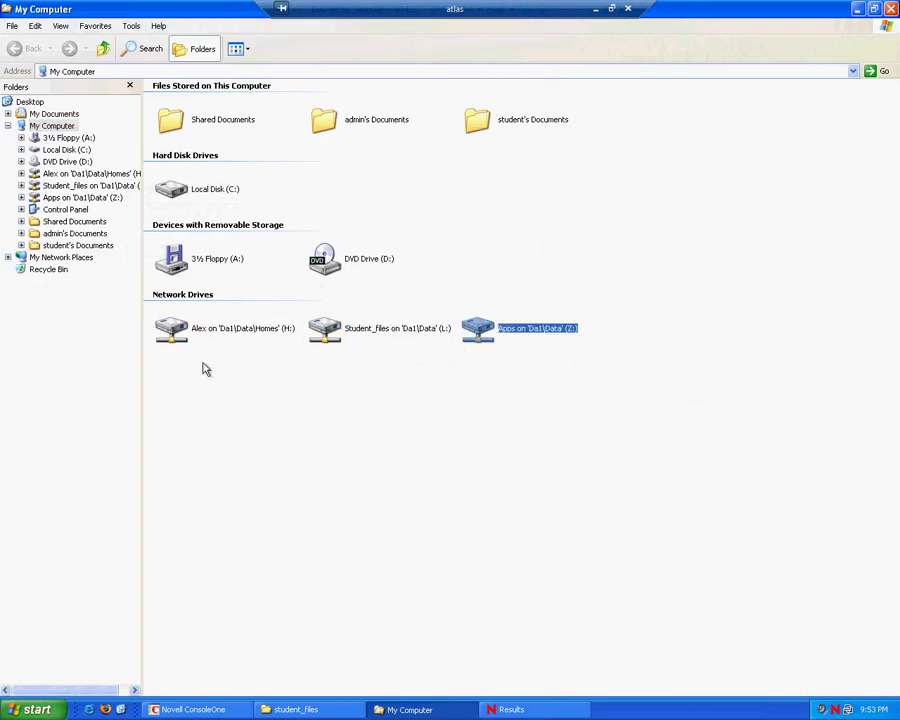
double_click(210, 333)
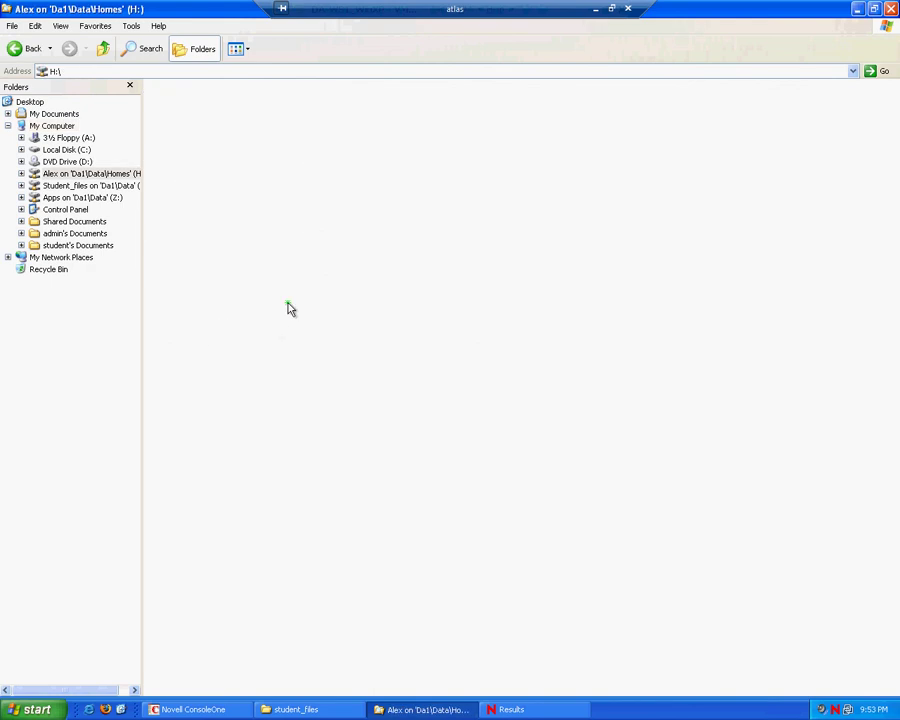
right_click(287, 302)
mouse_move(363, 393)
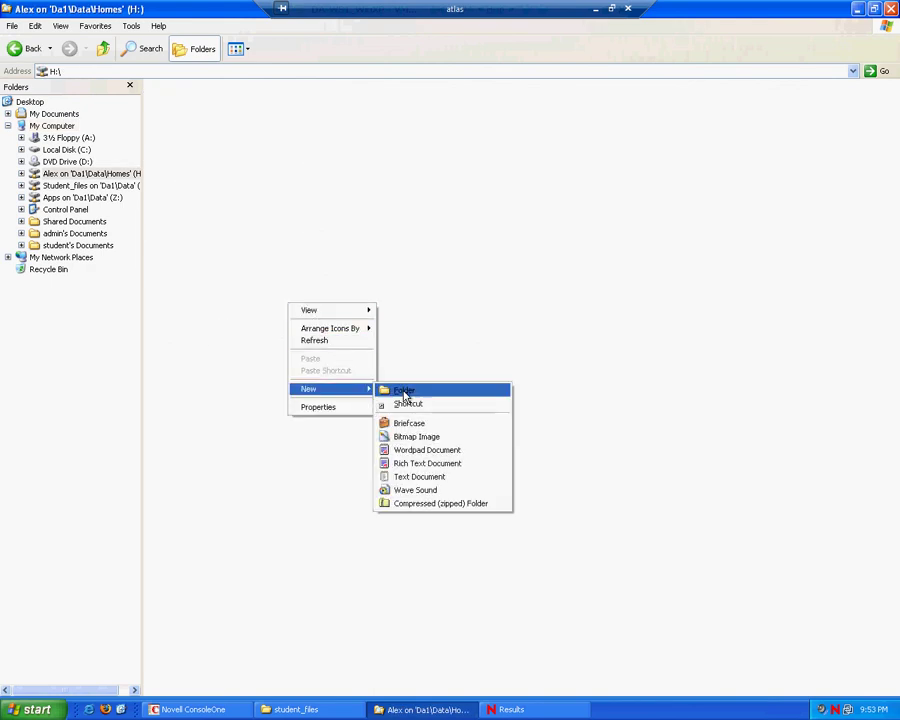
click(404, 390)
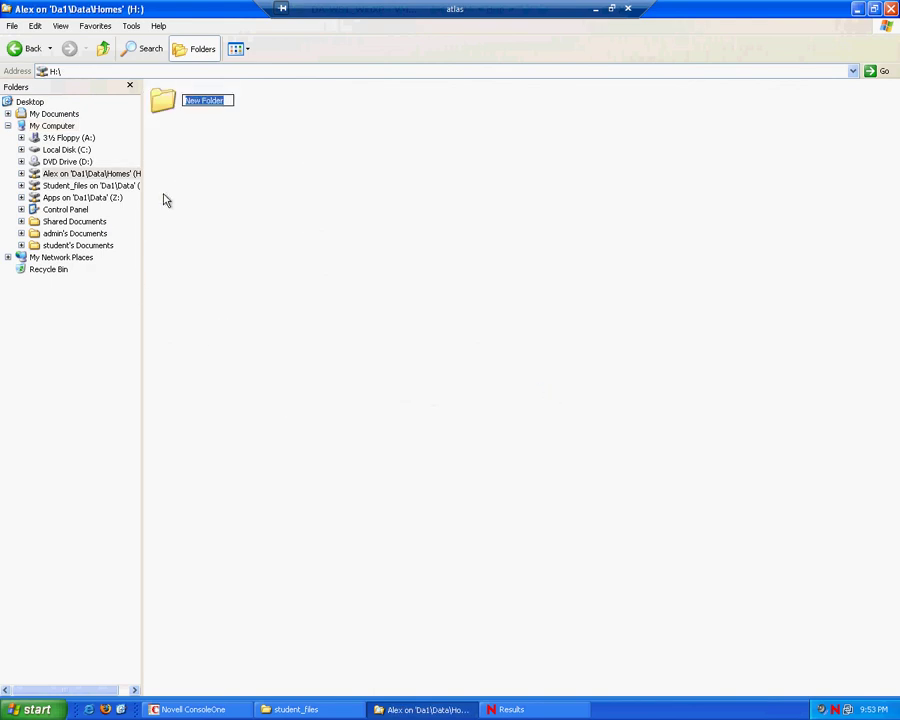
click(211, 209)
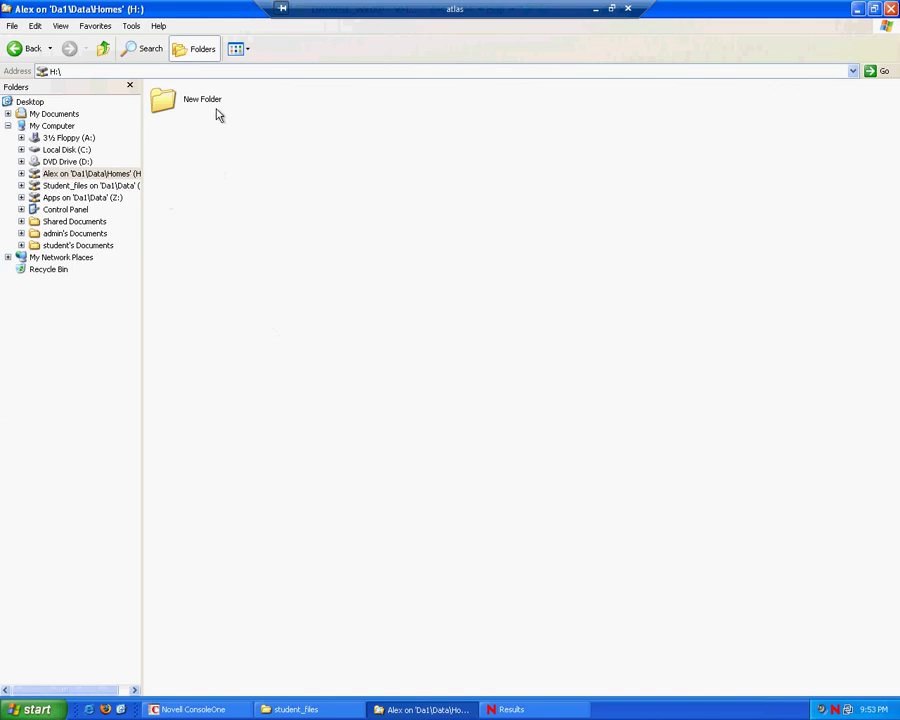
Step: On Student_files (L:), create a New Folder, then create and delete a Rich Text Document
click(101, 185)
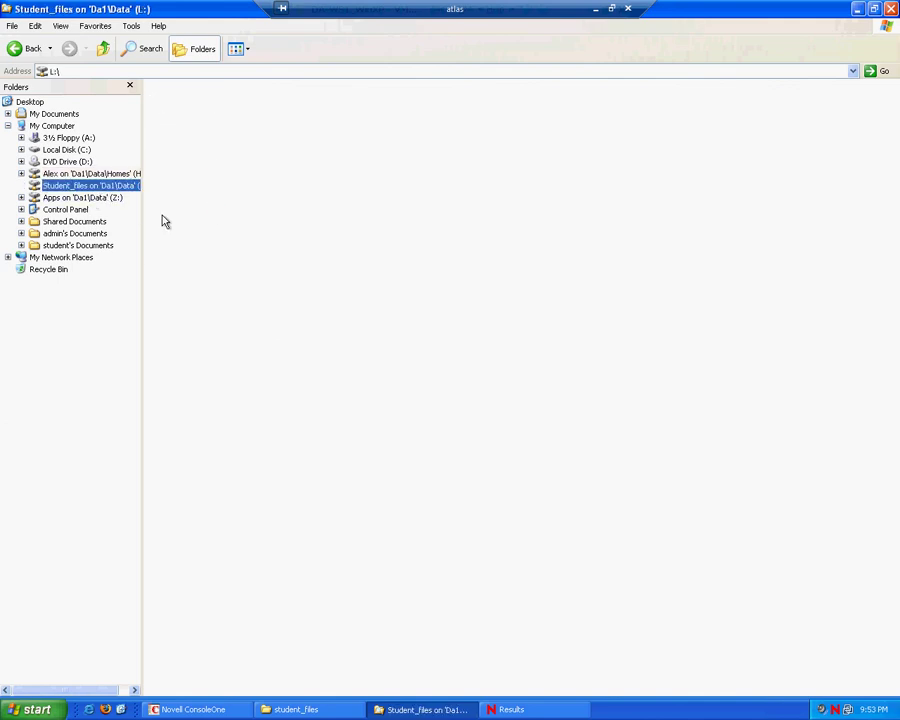
right_click(222, 211)
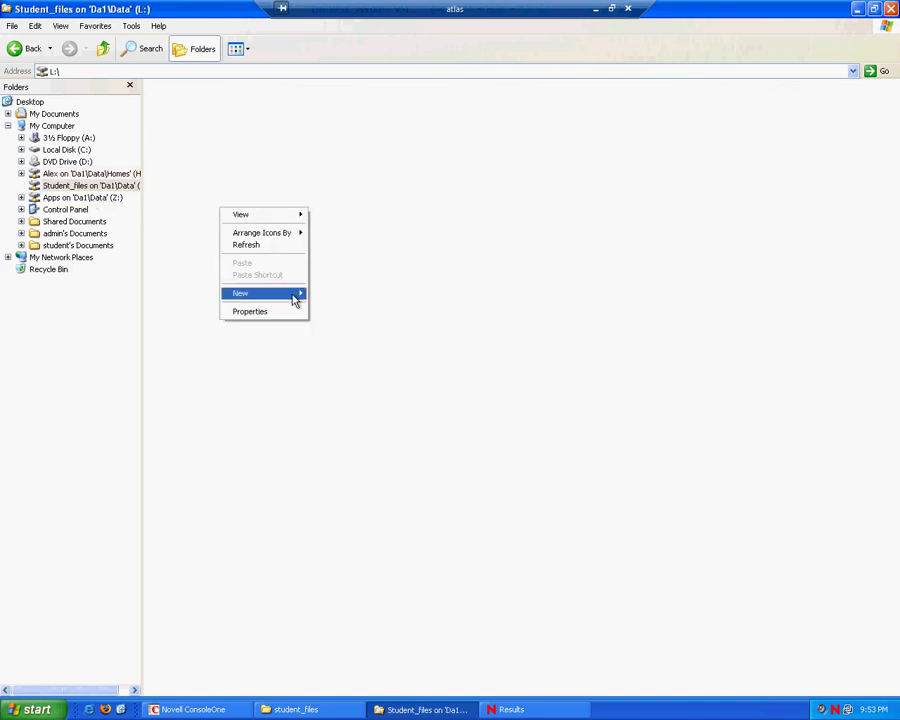
mouse_move(297, 293)
click(354, 298)
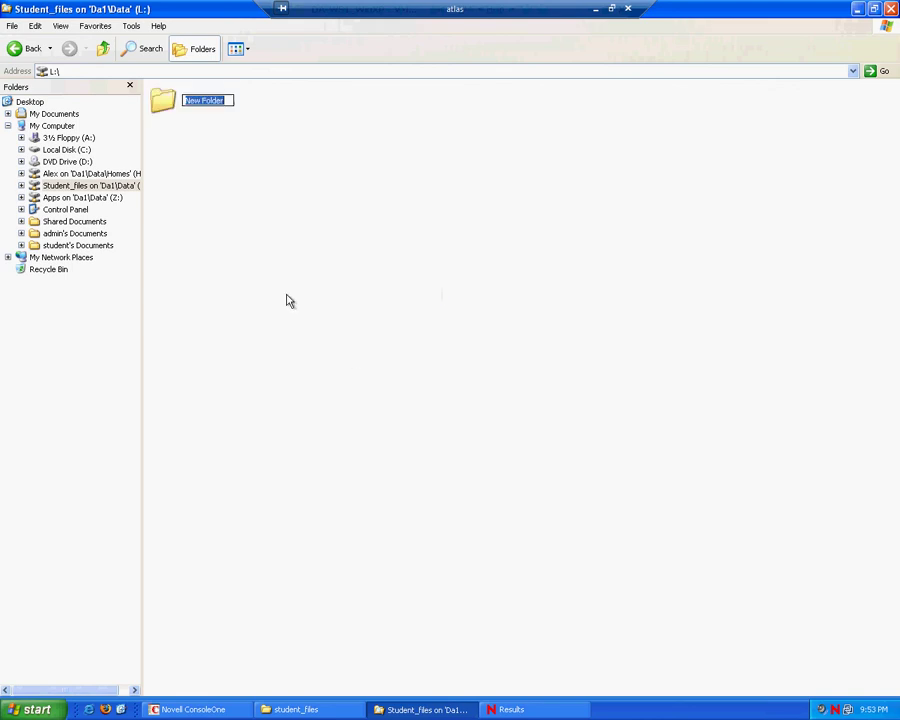
right_click(273, 285)
mouse_move(352, 368)
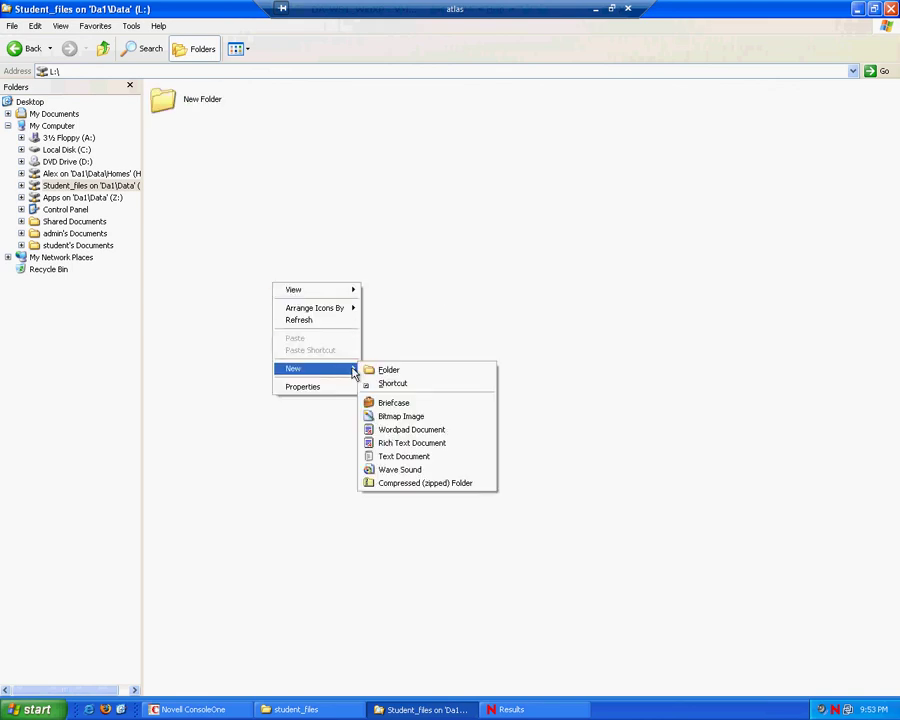
click(400, 440)
click(286, 389)
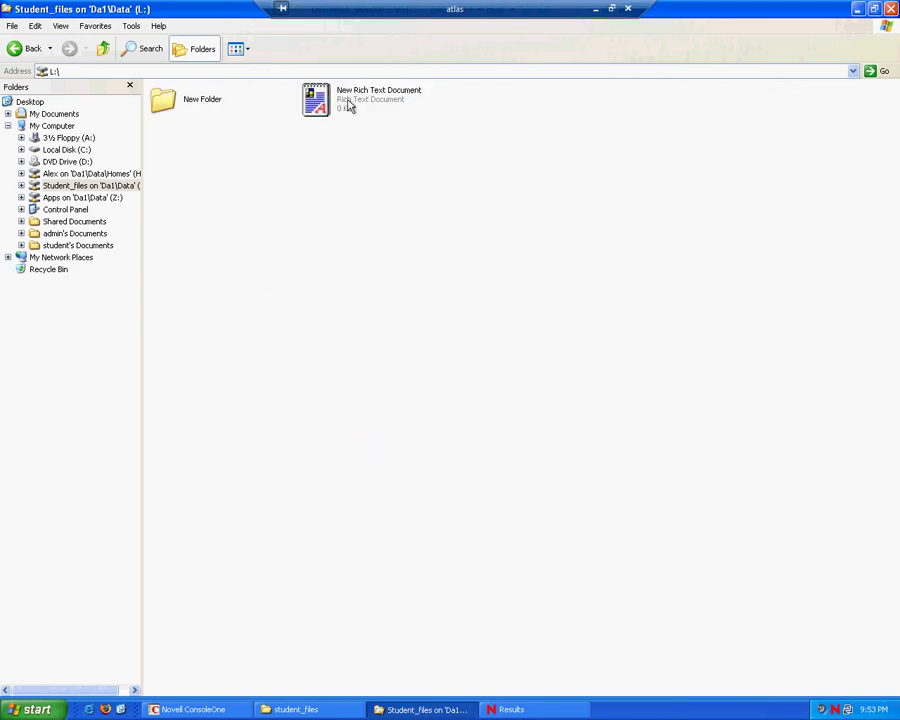
click(314, 98)
key(Delete)
click(497, 371)
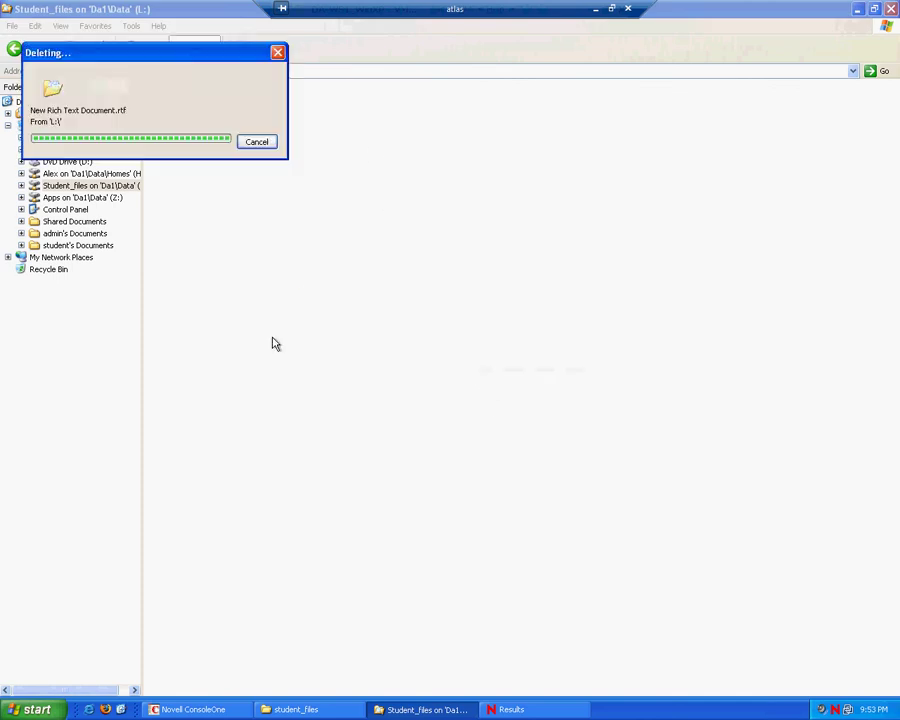
Step: Attempt a Rich Text Document on Apps (Z:), dismiss the access-denied message, and close Explorer
click(104, 199)
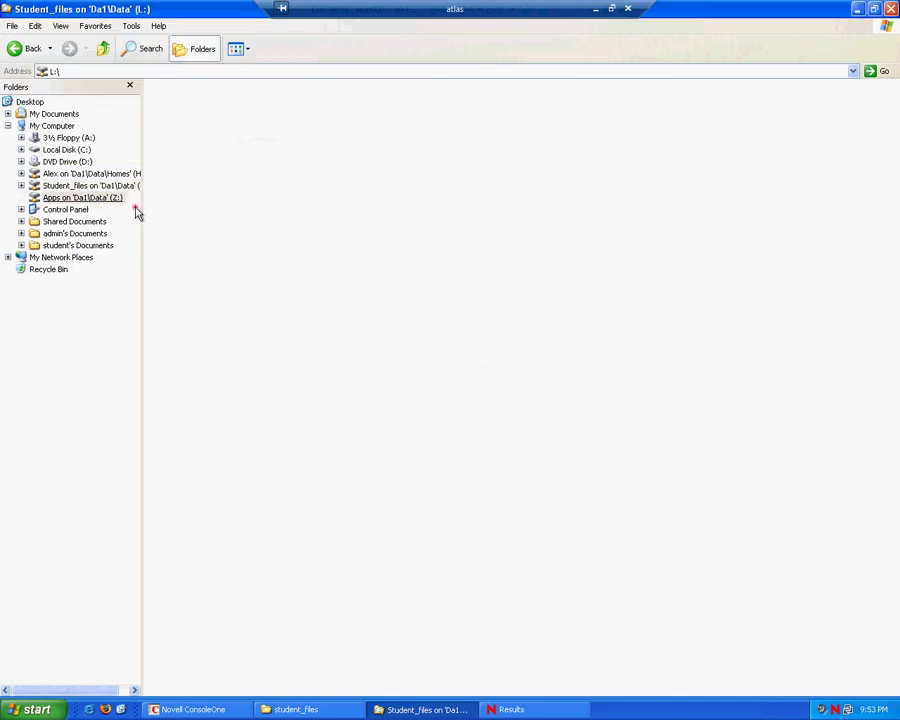
right_click(290, 212)
mouse_move(362, 298)
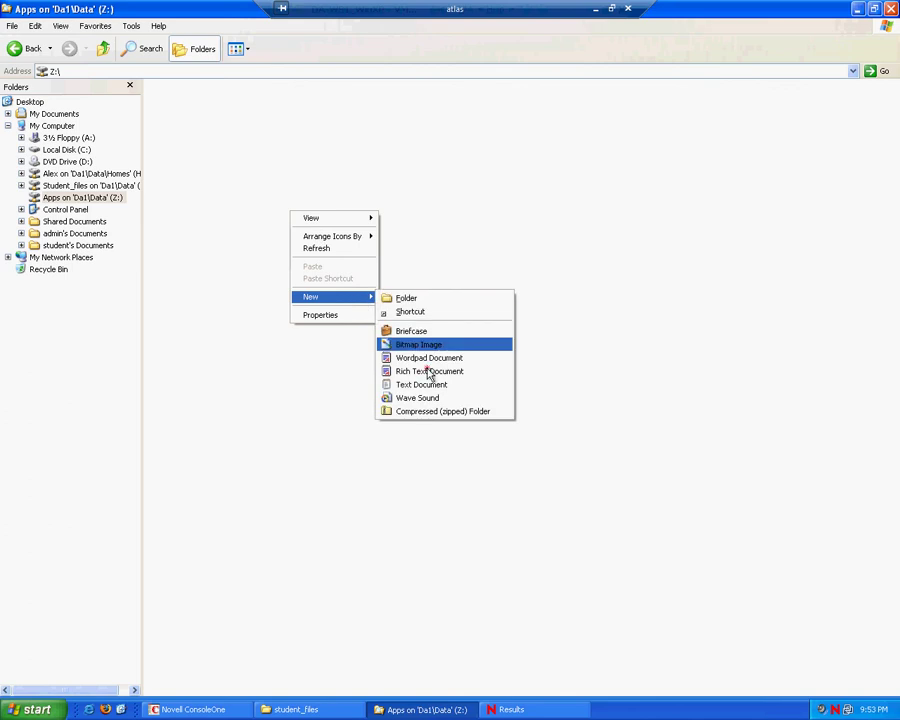
click(428, 370)
click(452, 397)
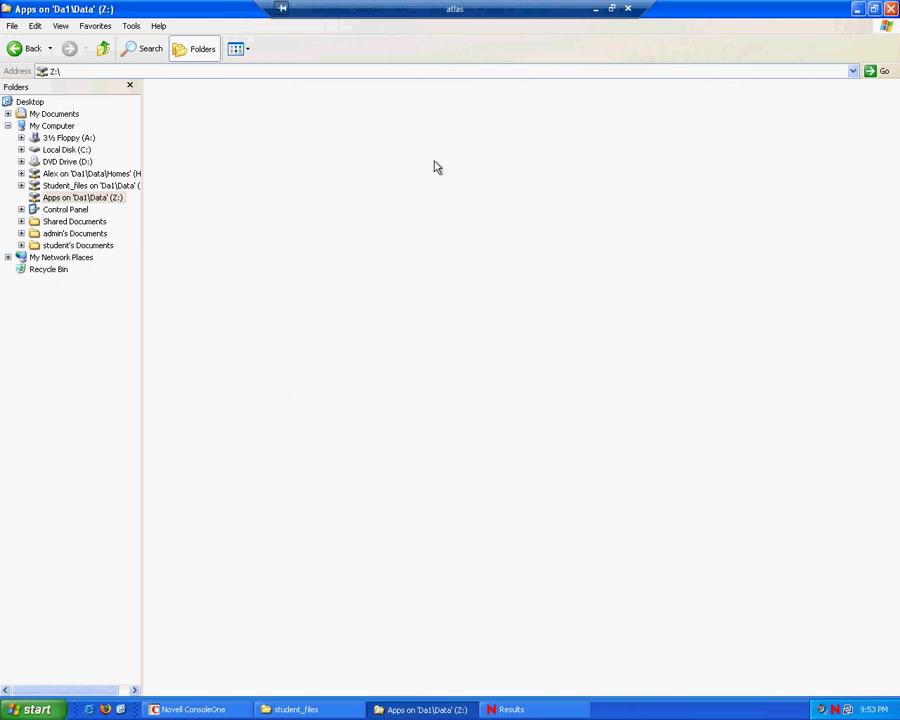
click(892, 8)
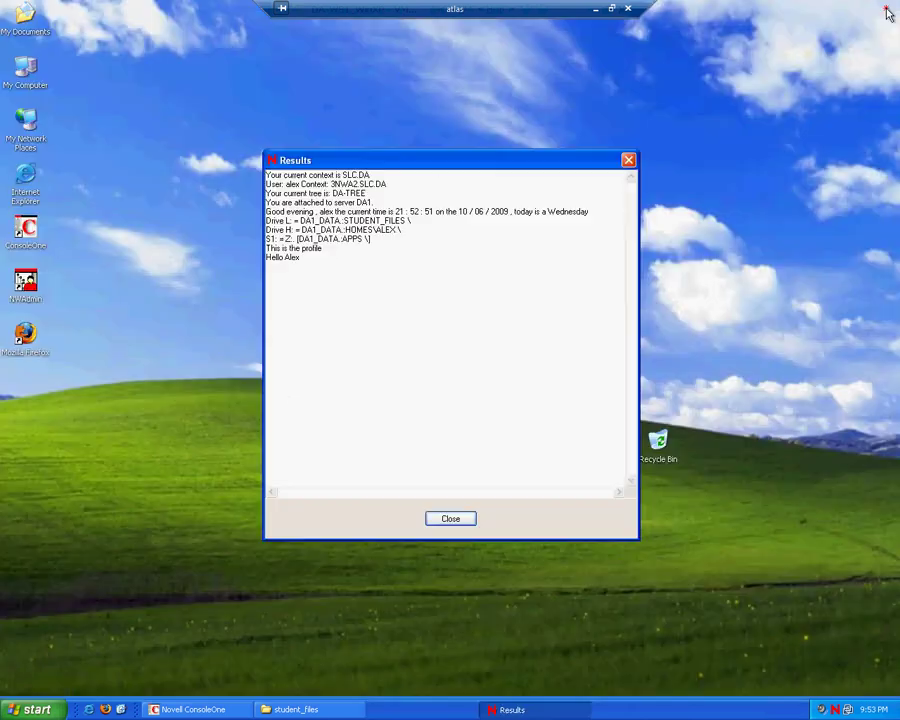
Step: Close the lecturer's login results and start a new Novell login in context 3NWA2.SLC.DA
click(448, 518)
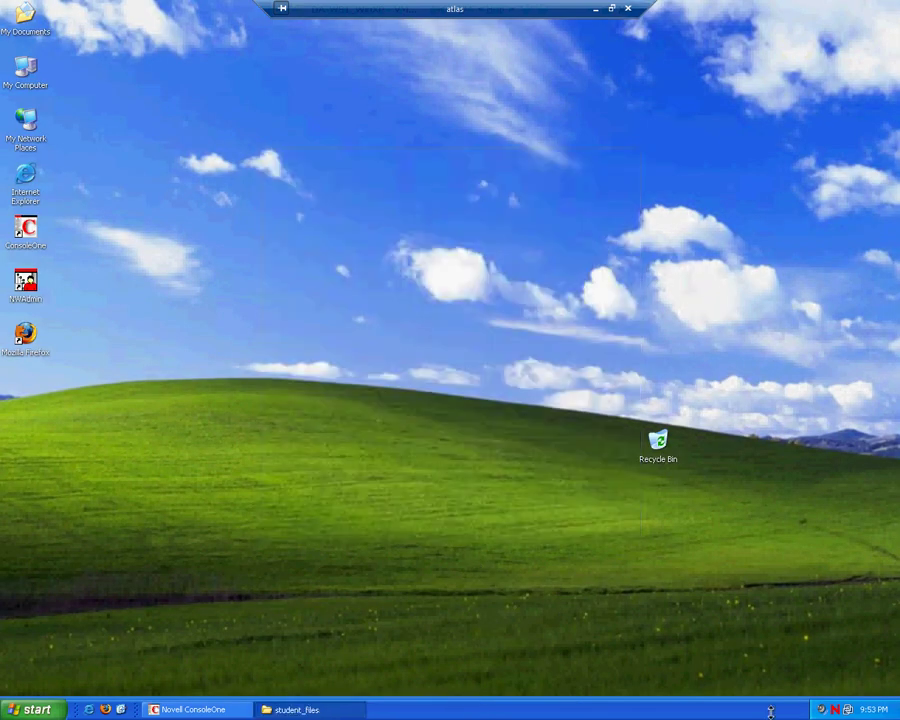
right_click(835, 709)
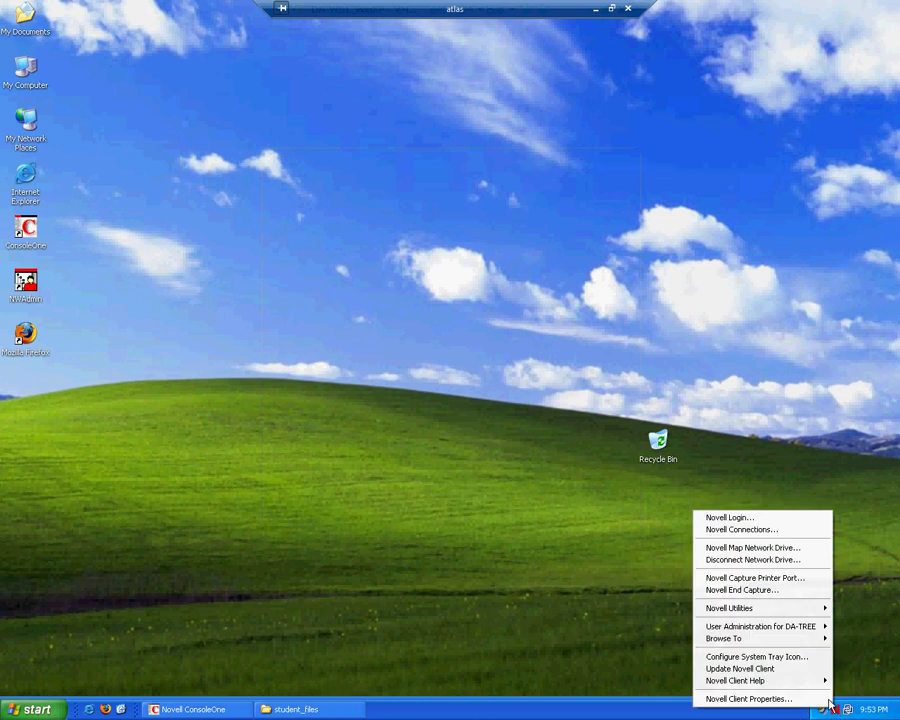
click(764, 518)
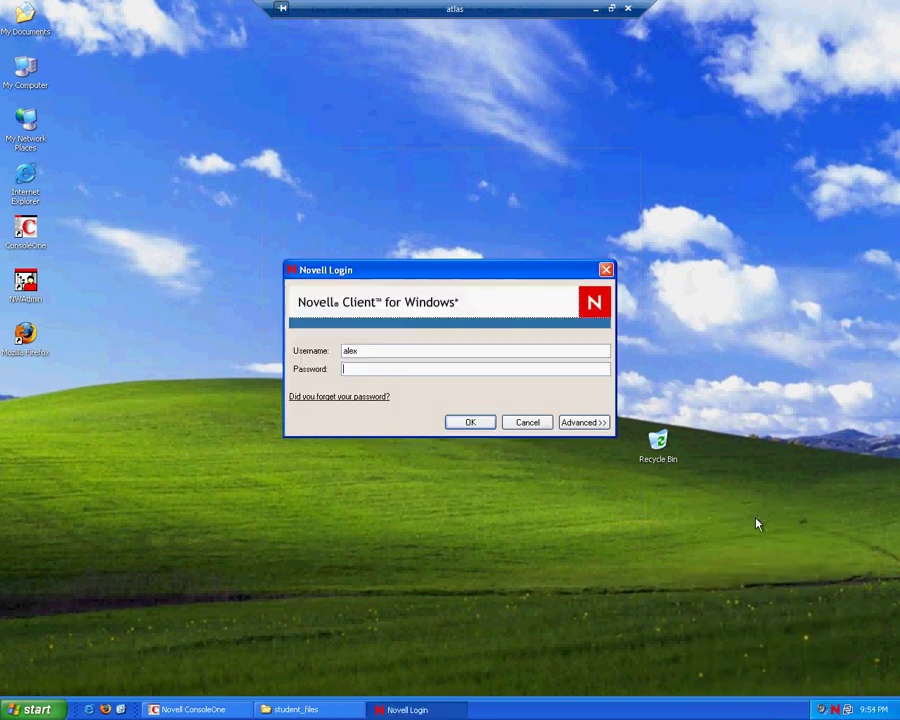
click(597, 424)
click(485, 465)
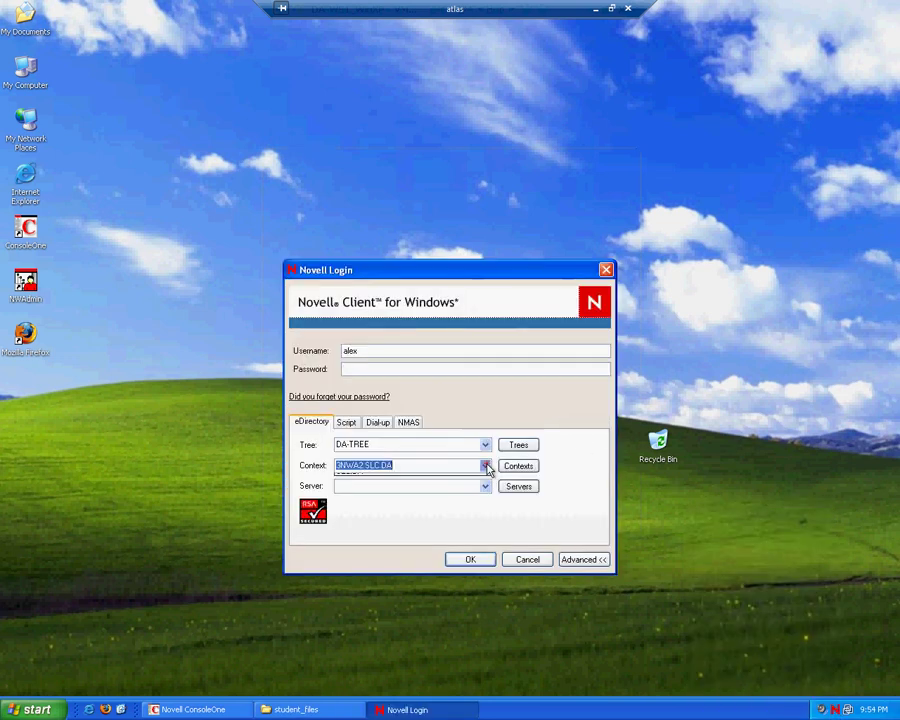
click(486, 466)
Step: Enter the student's username and password, submit, and confirm replacing the lecturer's session
double_click(350, 350)
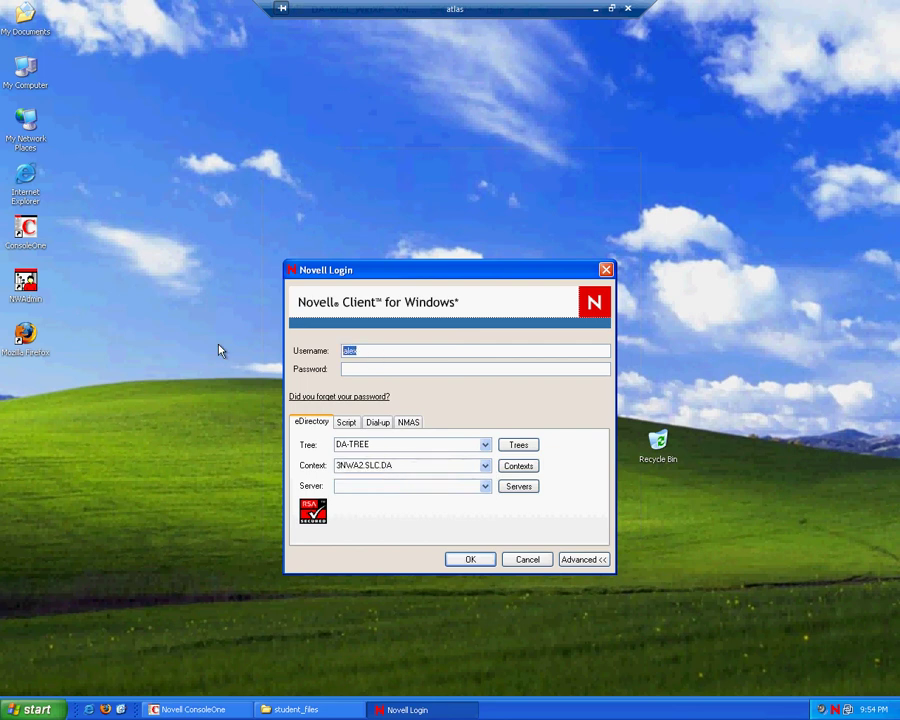
text(erly)
key(Tab)
text(****)
click(458, 560)
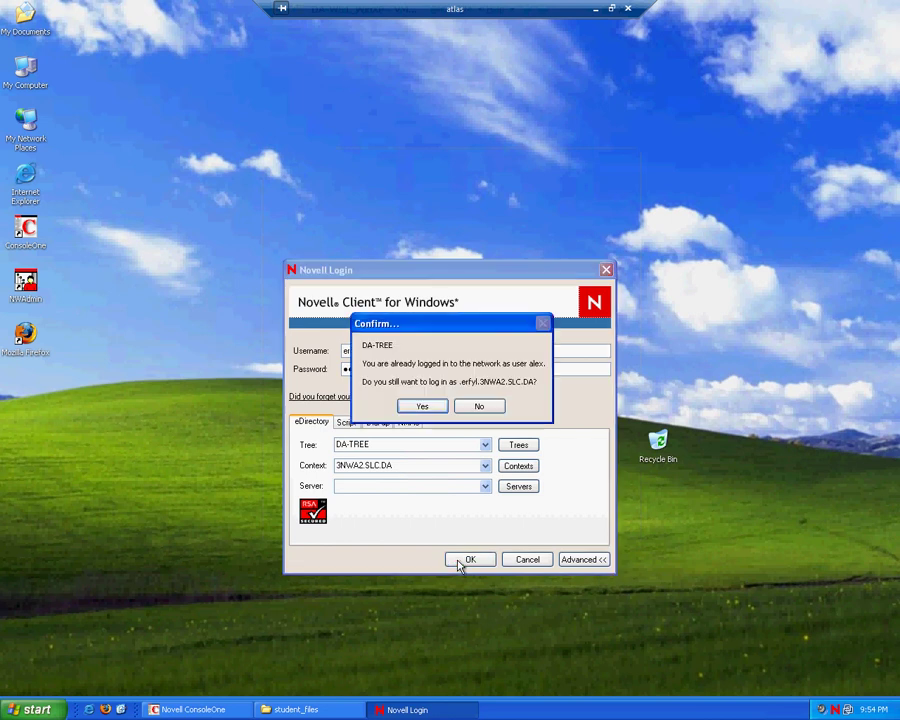
click(422, 406)
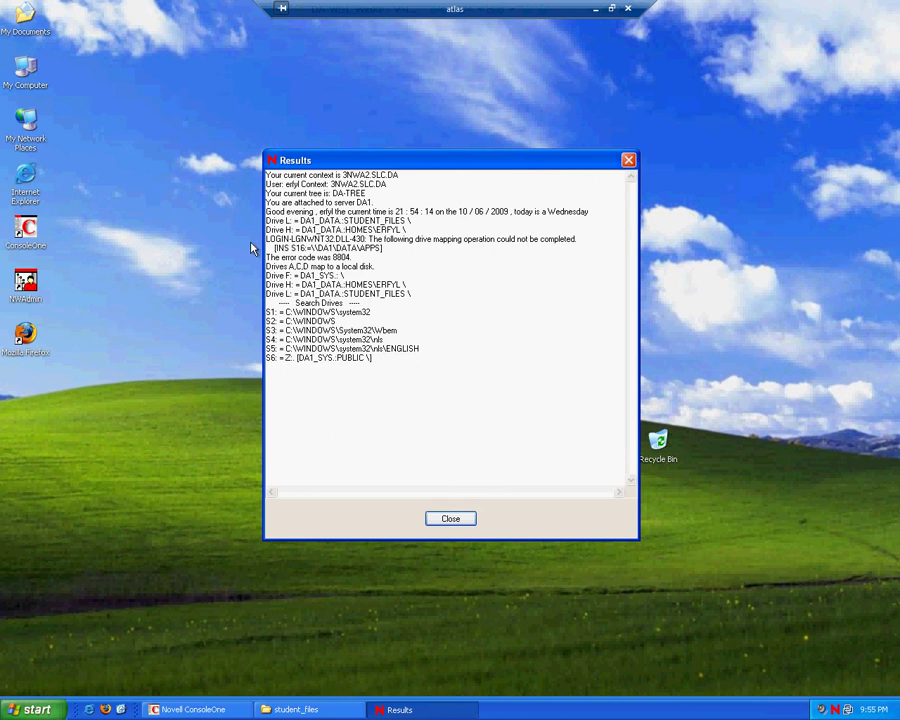
Step: Close the student's login results and start a new Novell login with context SLC.DA
click(451, 520)
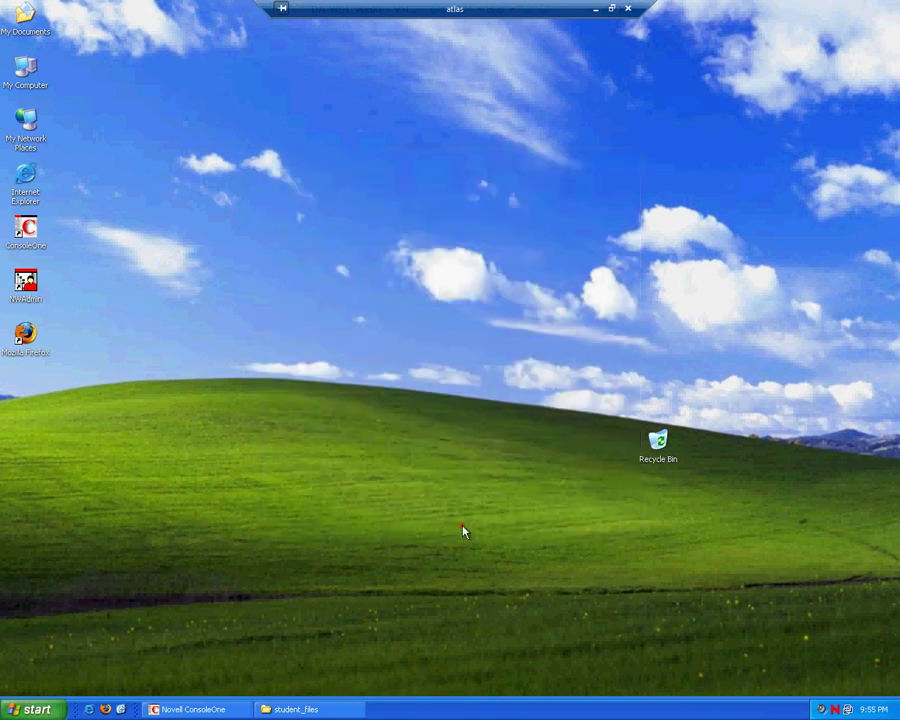
right_click(835, 709)
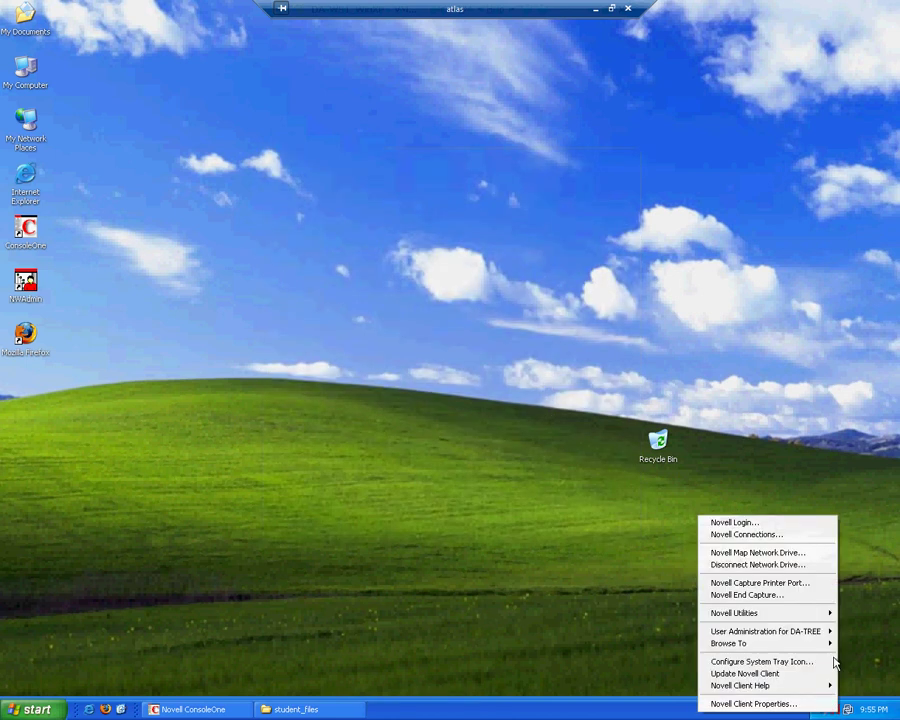
click(752, 523)
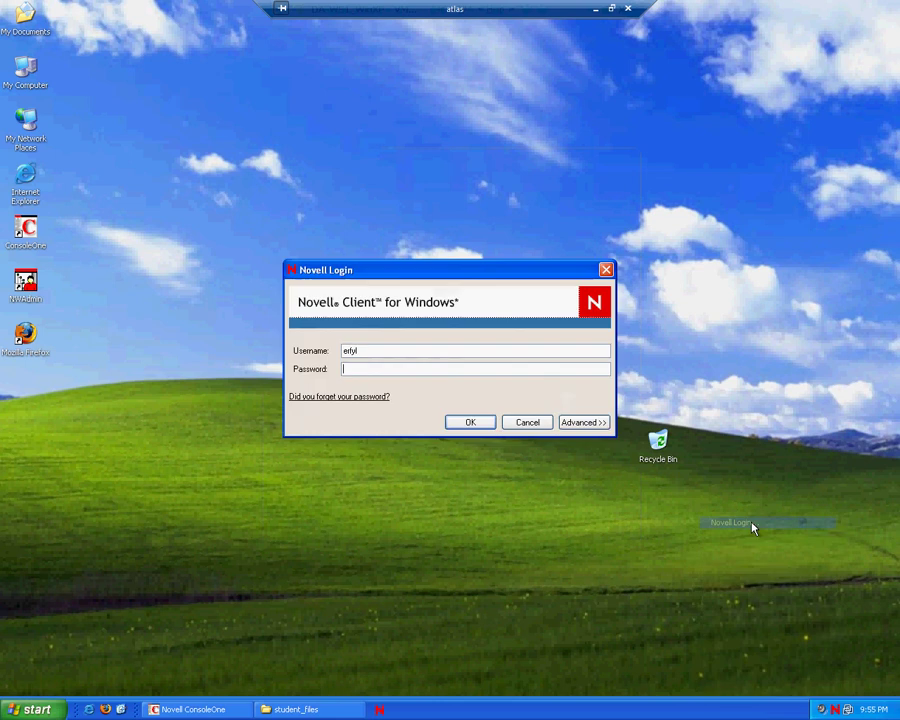
click(596, 423)
click(486, 468)
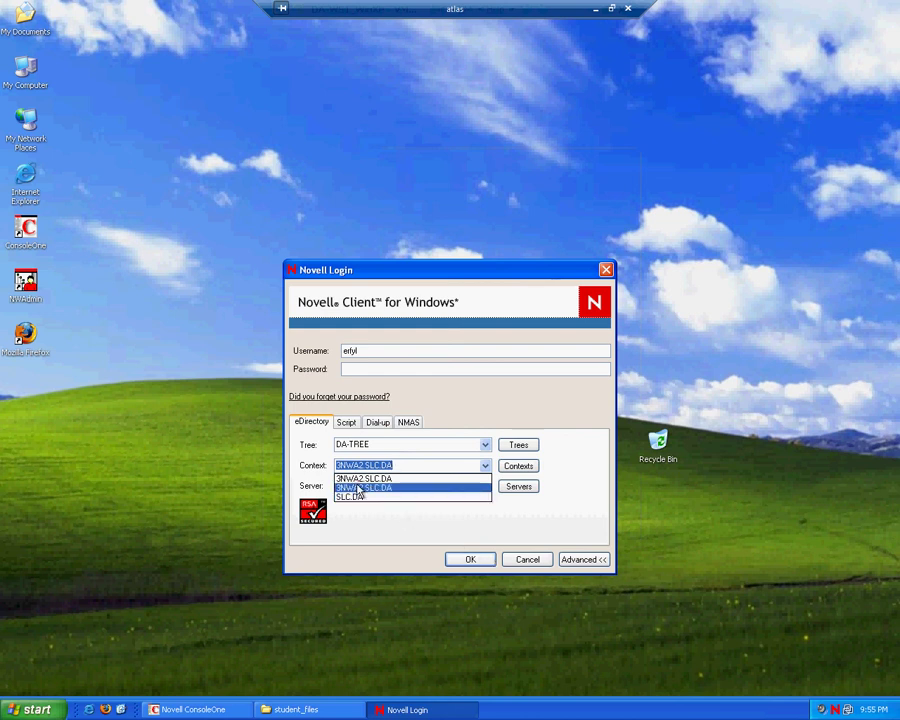
click(359, 488)
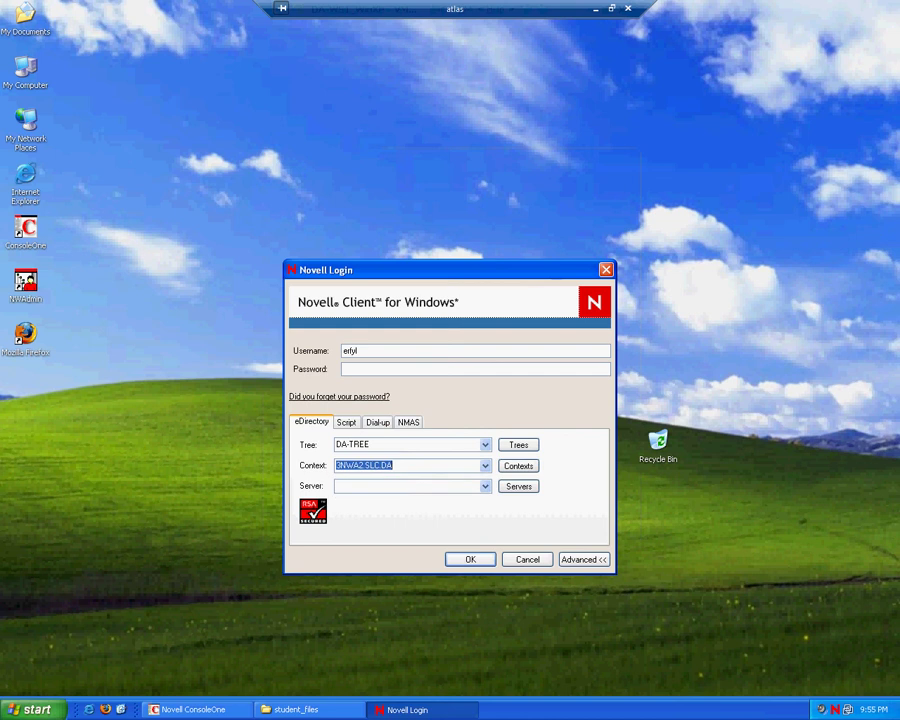
click(484, 466)
click(364, 492)
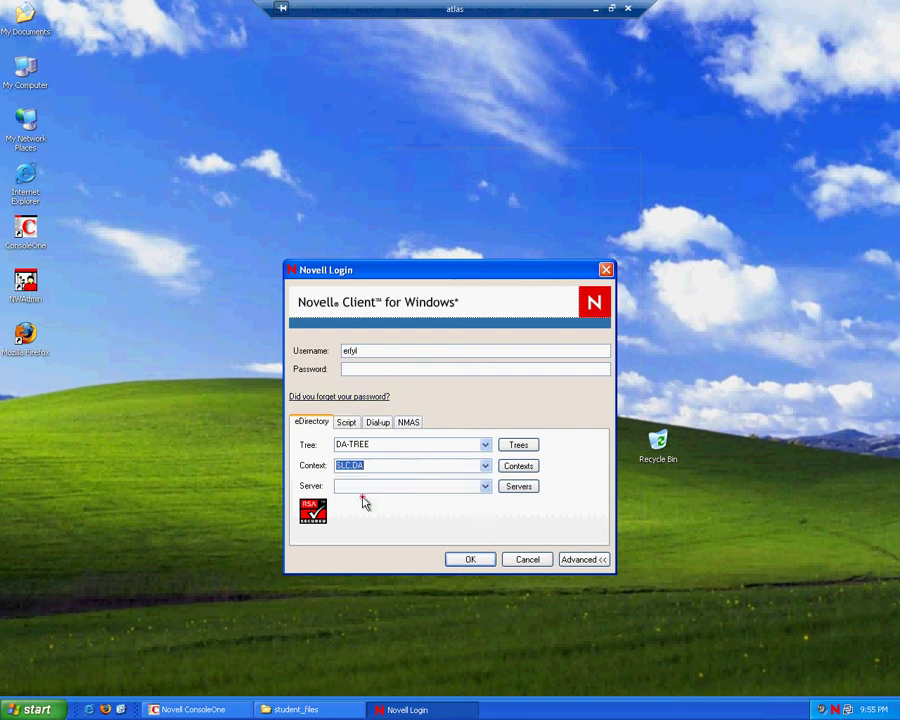
click(360, 352)
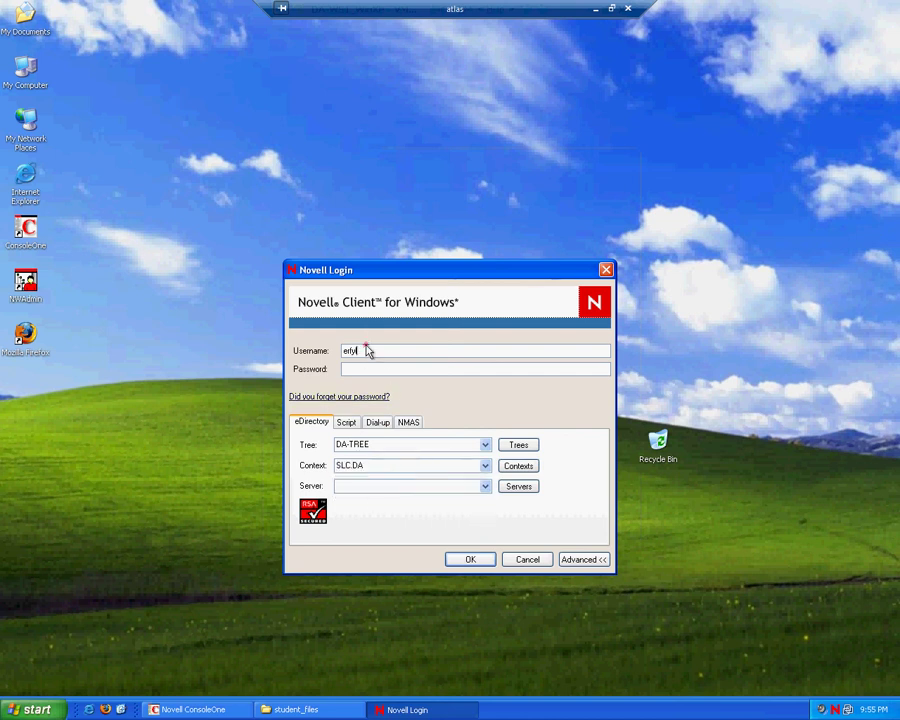